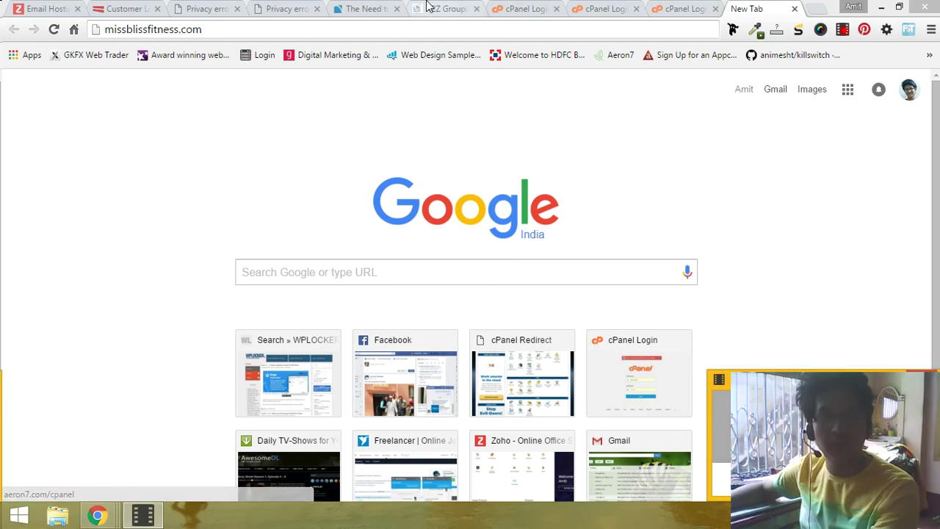
# Step: Load missblissfitness.com/wp-admin in the blank new tab to reach the WordPress login
pyautogui.click(387, 7)
pyautogui.click(756, 7)
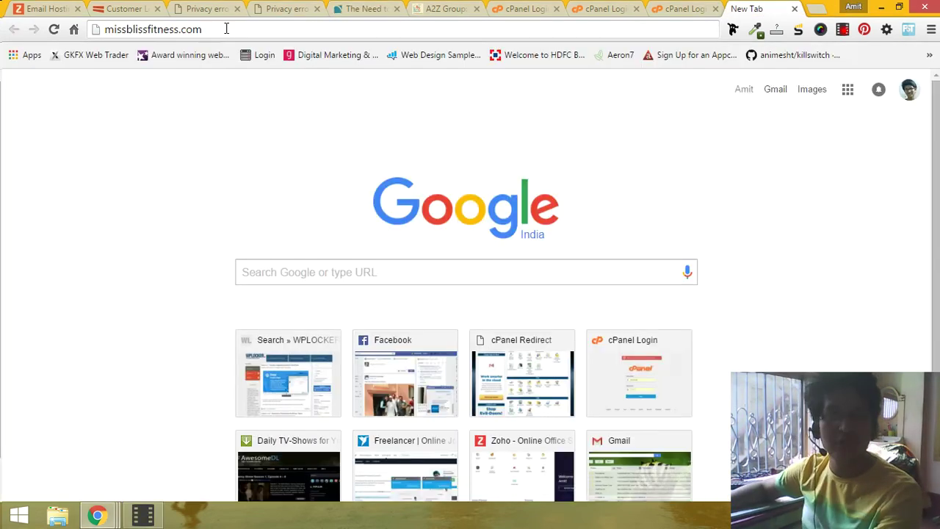
pyautogui.write('/')
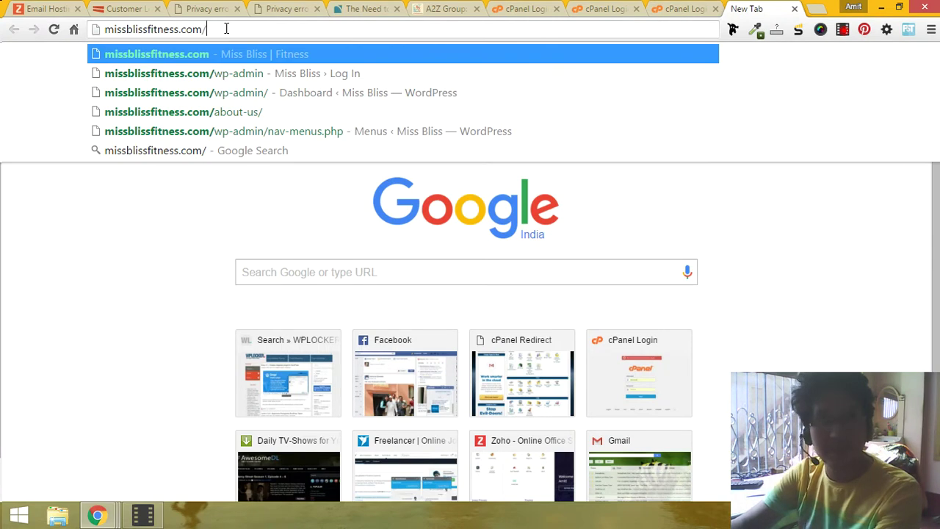
pyautogui.write('wp')
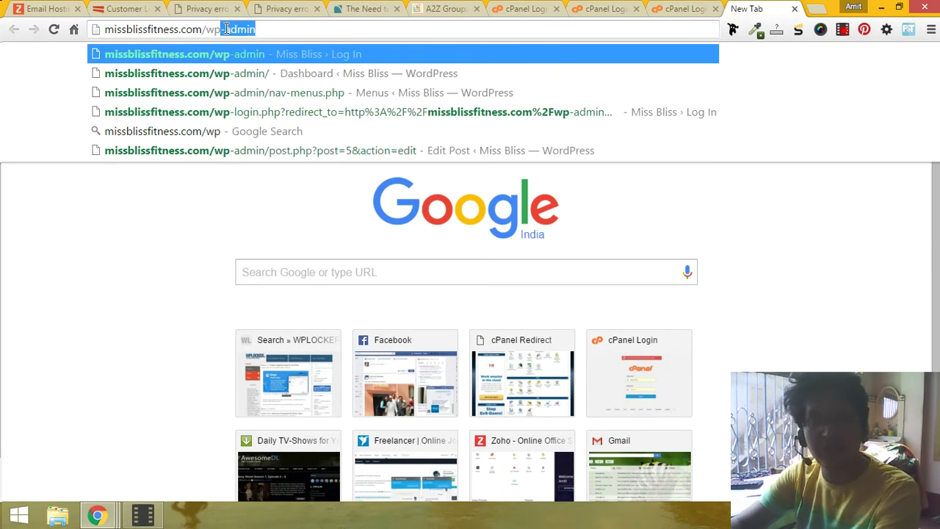
pyautogui.write('-admin')
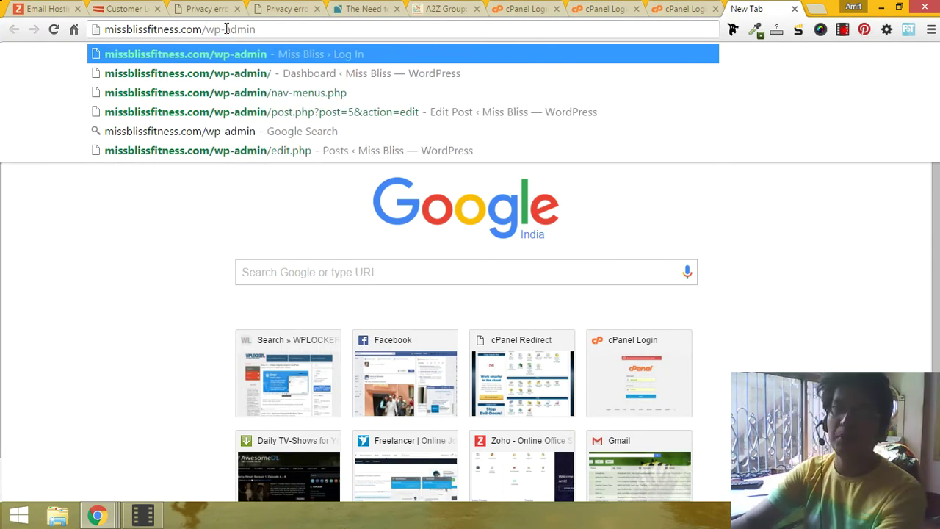
pyautogui.press('Return')
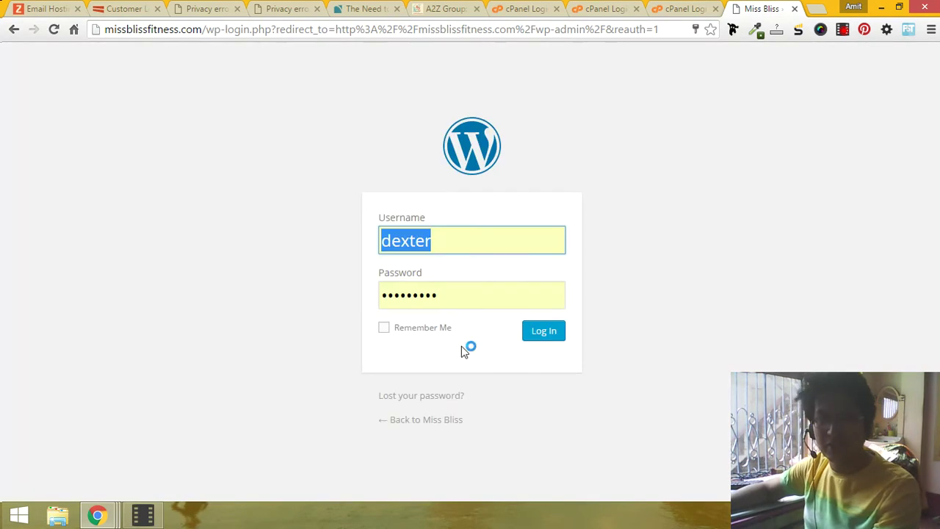
# Step: Log in to the WordPress admin with the prefilled username and a retyped password
pyautogui.press('Tab')
pyautogui.write('•••')
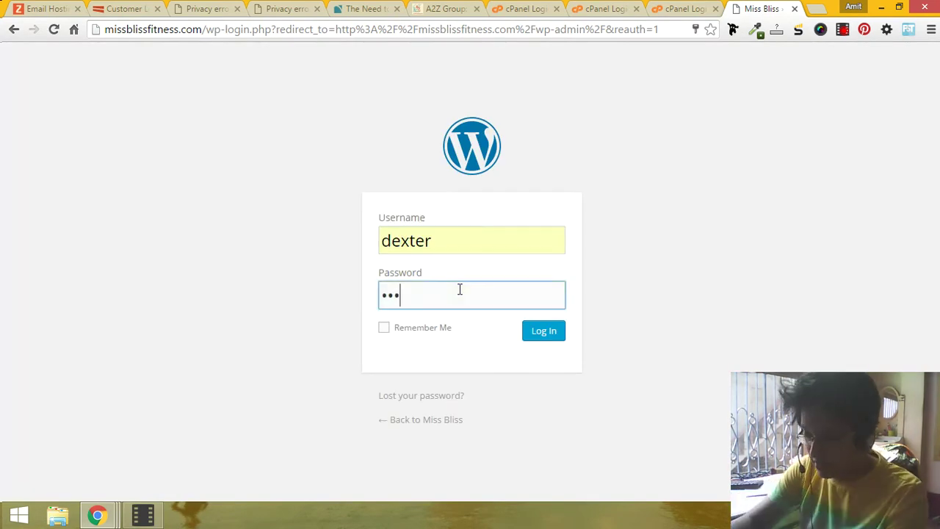
pyautogui.write('•••••••')
pyautogui.hotkey('ctrl', 'a')
pyautogui.write('•••••••••')
pyautogui.press('Return')
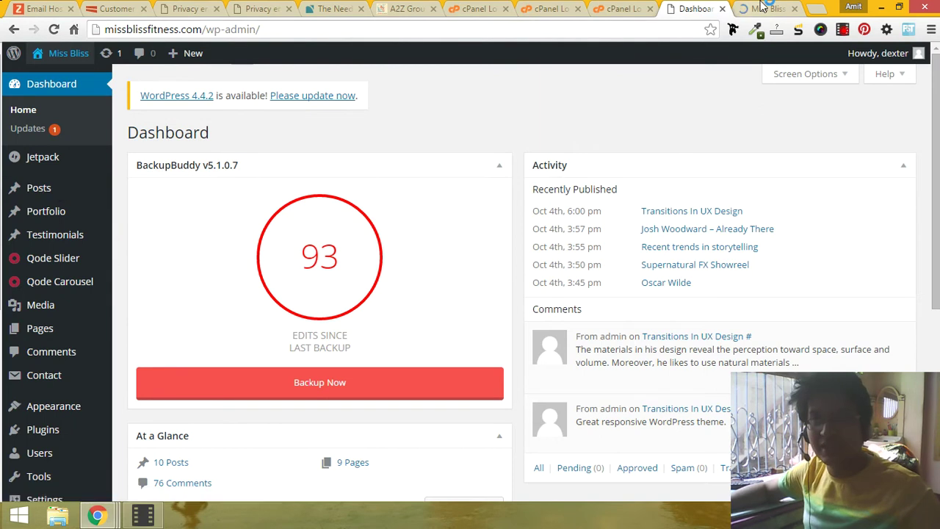
# Step: Scroll through the live blog page, then open the admin list of all posts
pyautogui.hotkey('ctrl', 'Tab')
pyautogui.scroll(-5, 570, 318)
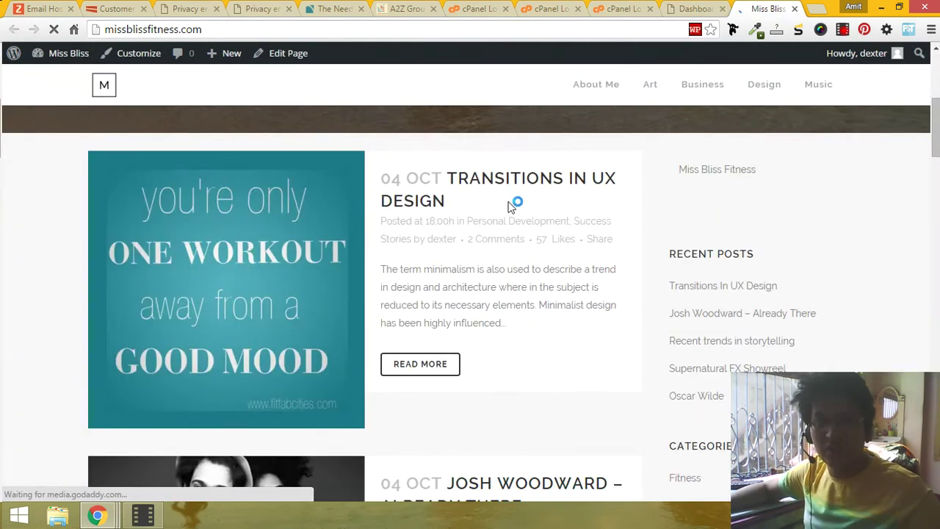
pyautogui.hotkey('ctrl', 'shift', 'Tab')
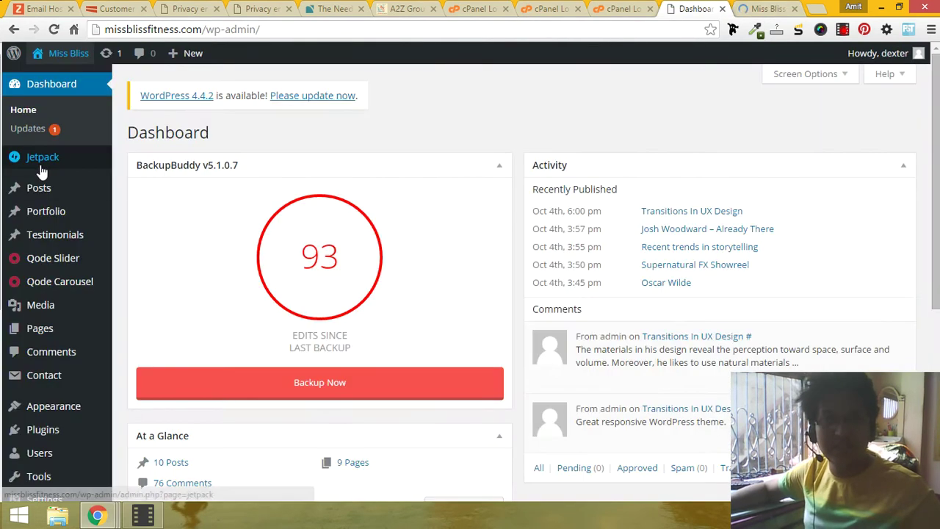
pyautogui.click(756, 6)
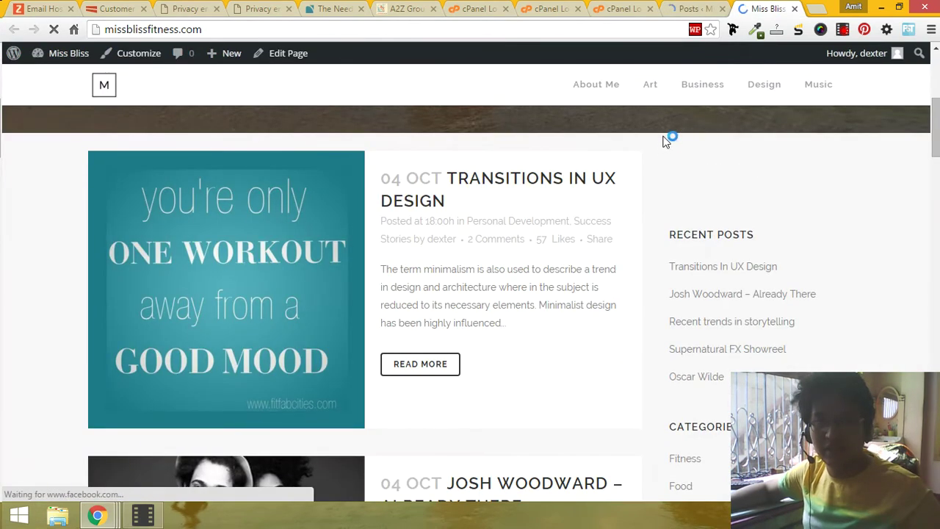
pyautogui.scroll(-3, 592, 241)
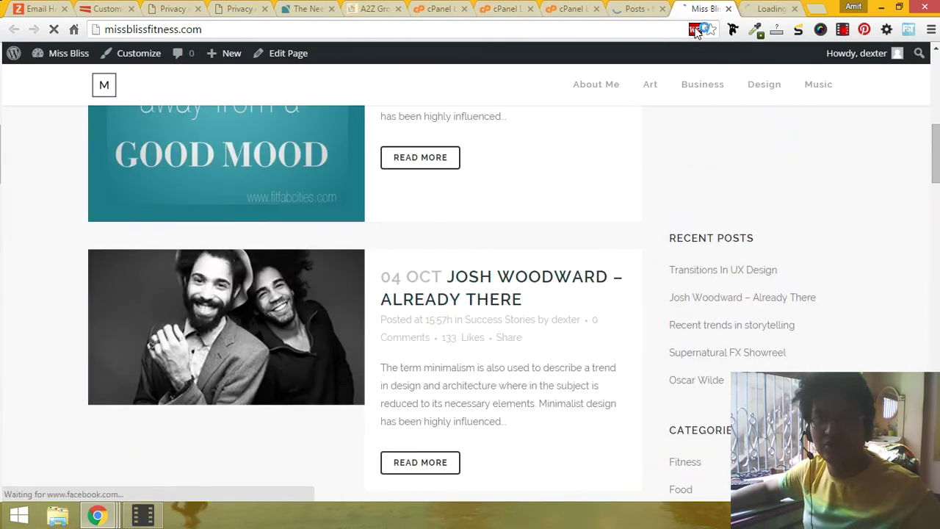
pyautogui.click(625, 9)
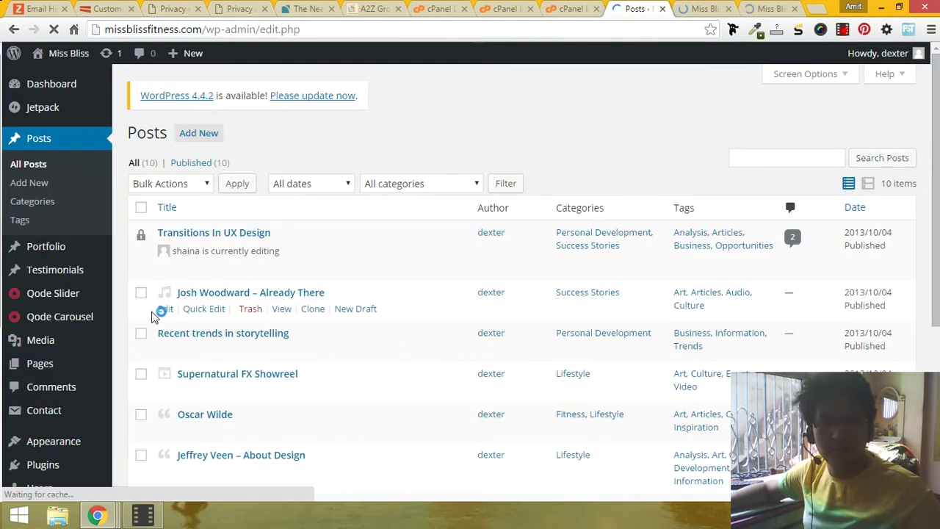
pyautogui.click(776, 8)
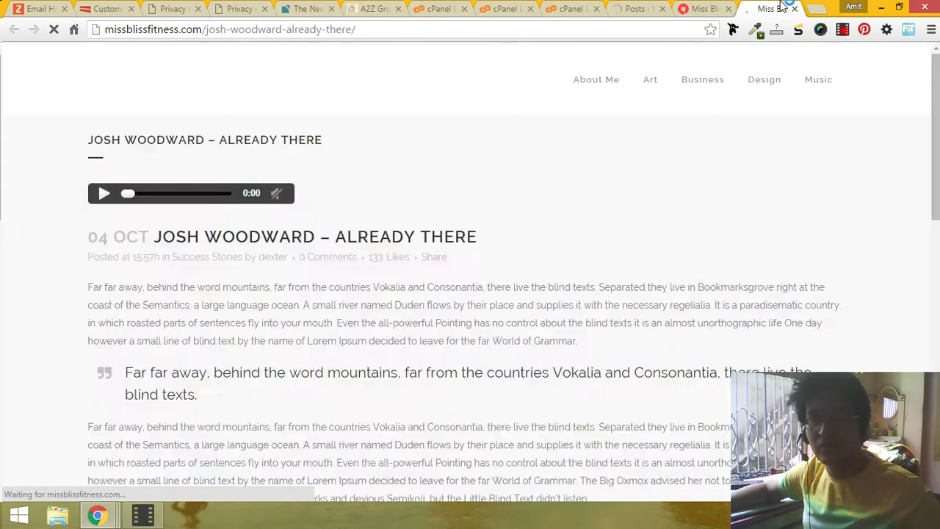
pyautogui.click(794, 8)
pyautogui.click(683, 8)
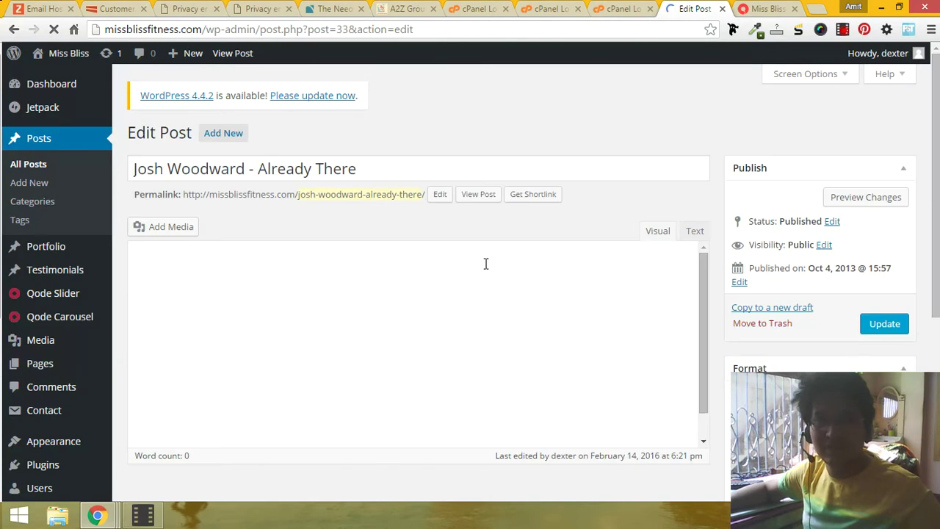
pyautogui.click(362, 173)
pyautogui.hotkey('ctrl', 'a')
pyautogui.write('Amit')
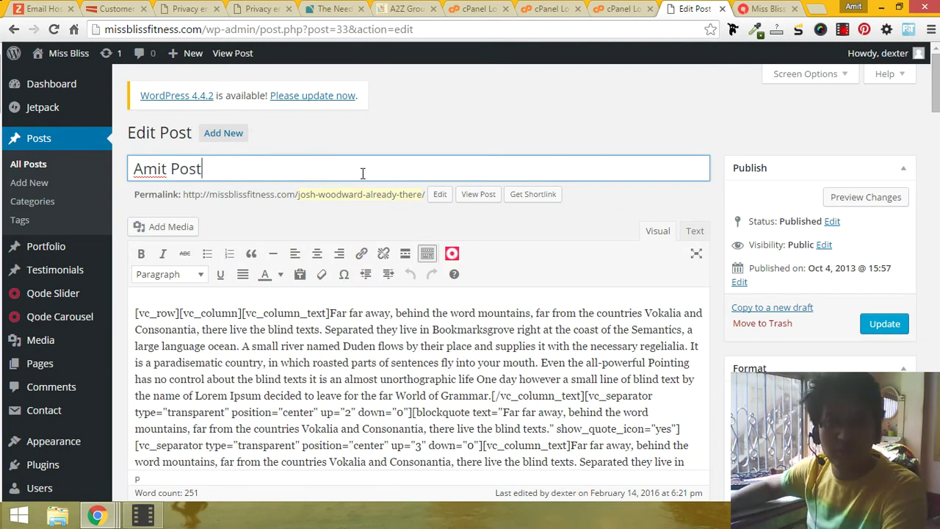
pyautogui.click(348, 194)
pyautogui.write('Amit Post')
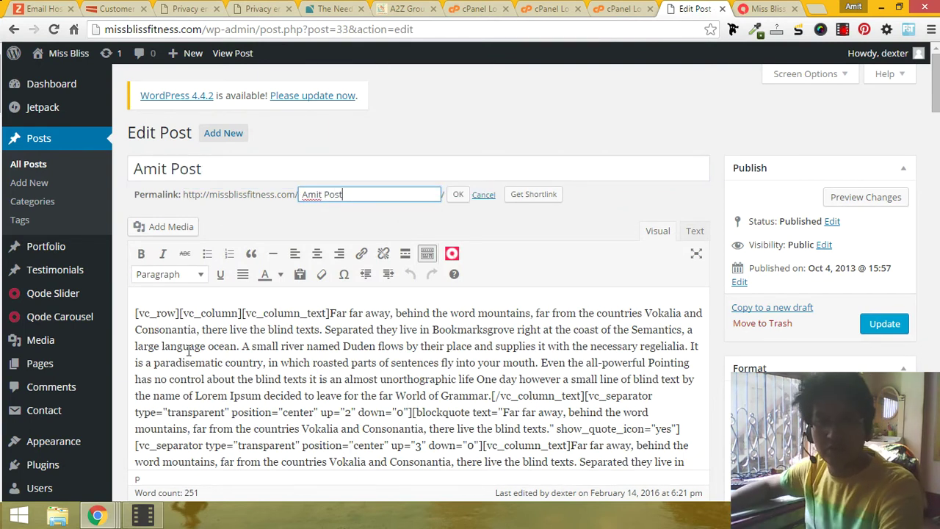
# Step: Delete all of the post's body text
pyautogui.click(264, 351)
pyautogui.hotkey('ctrl', 'a')
pyautogui.press('BackSpace')
# Step: On the hosting account login page, select the four help columns with icons and links
pyautogui.click(132, 7)
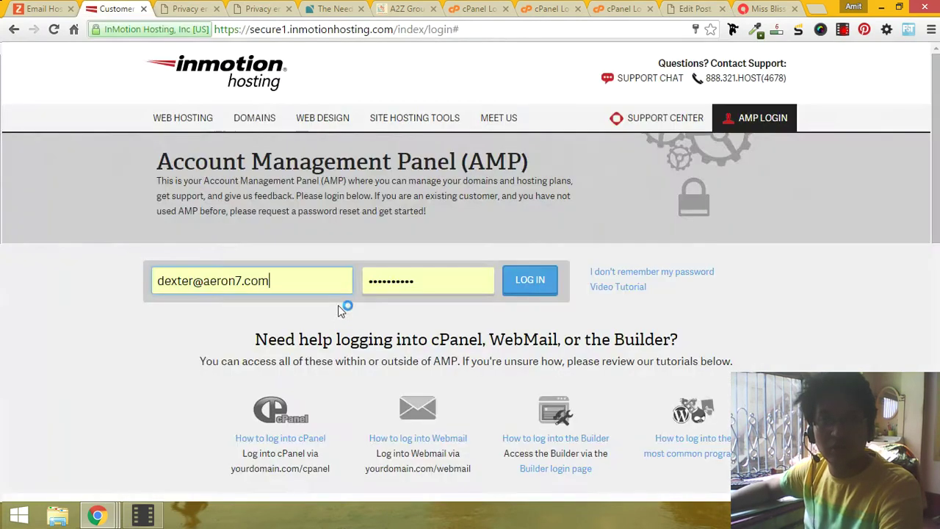
pyautogui.scroll(-4, 336, 306)
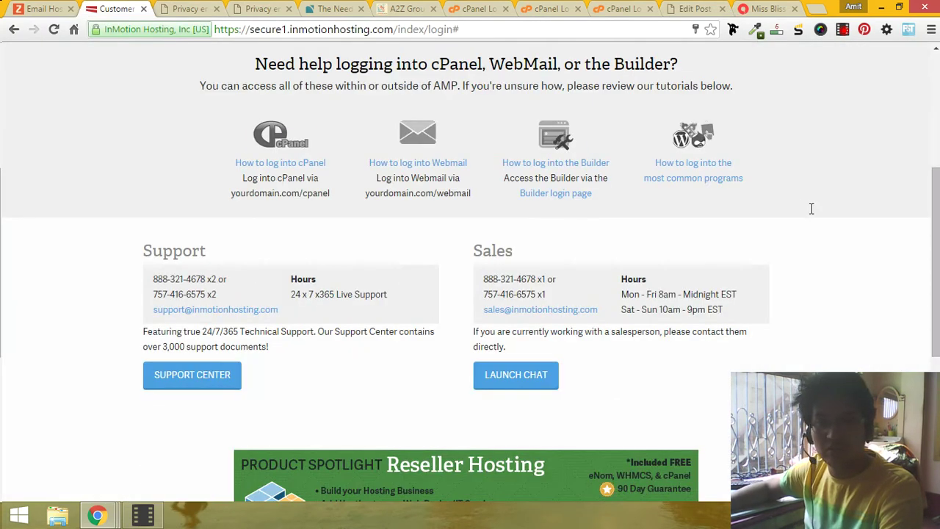
pyautogui.moveTo(812, 208); pyautogui.dragTo(738, 183)
pyautogui.hotkey('ctrl', 'c')
# Step: Paste the copied hosting help links into the post body, before the cPanel logo
pyautogui.click(717, 5)
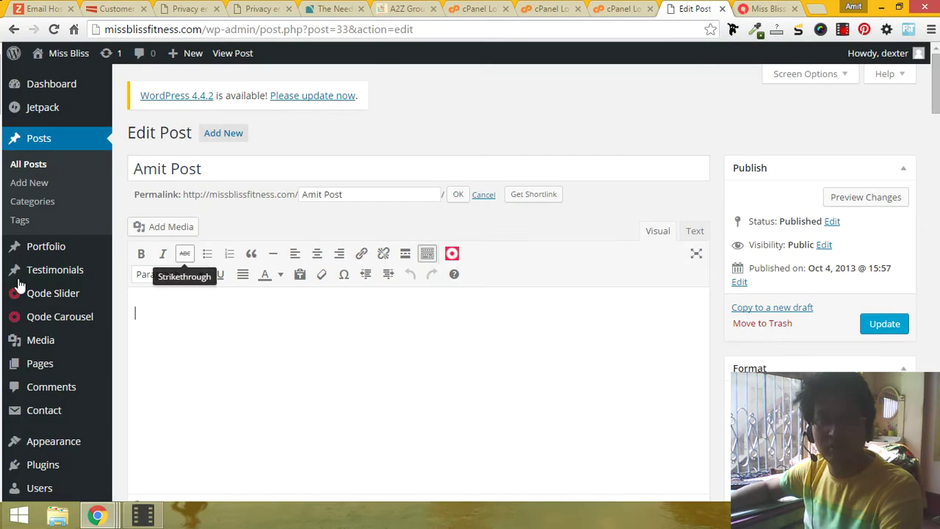
pyautogui.hotkey('ctrl', 'v')
pyautogui.scroll(-2, 273, 361)
pyautogui.scroll(3, 154, 263)
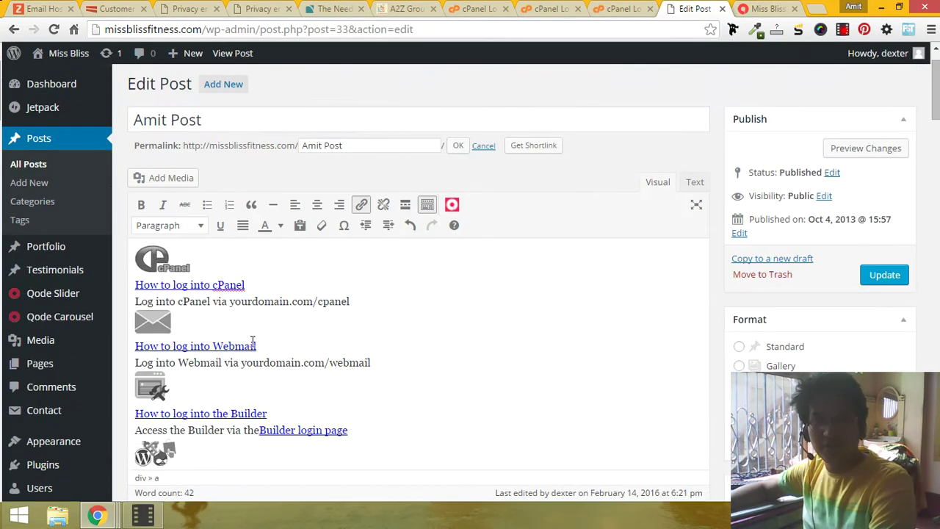
pyautogui.click(133, 253)
# Step: Insert the photo of people at a table from the media library
pyautogui.click(150, 179)
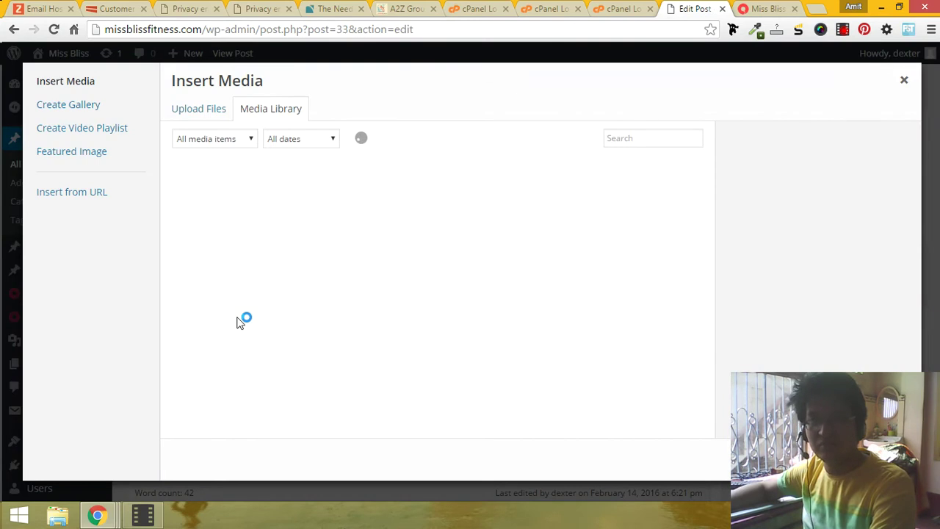
pyautogui.click(419, 248)
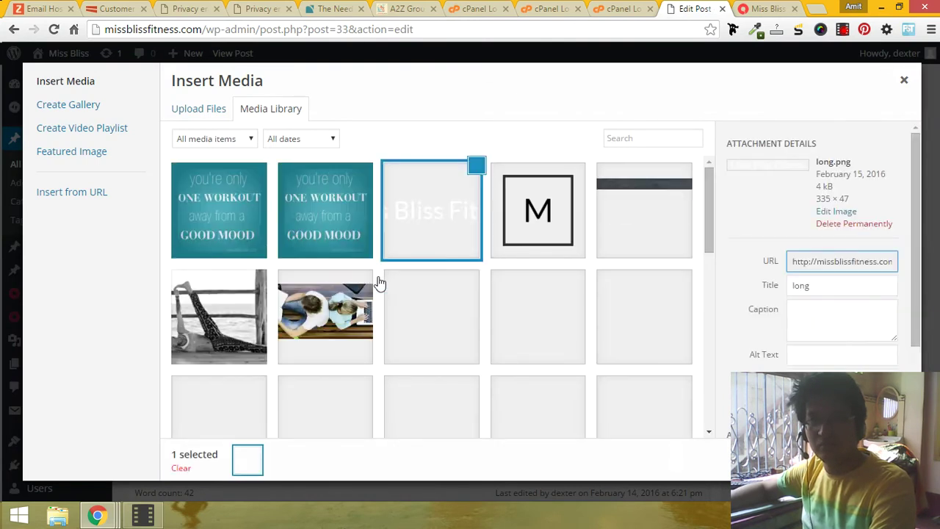
pyautogui.click(340, 318)
pyautogui.press('Escape')
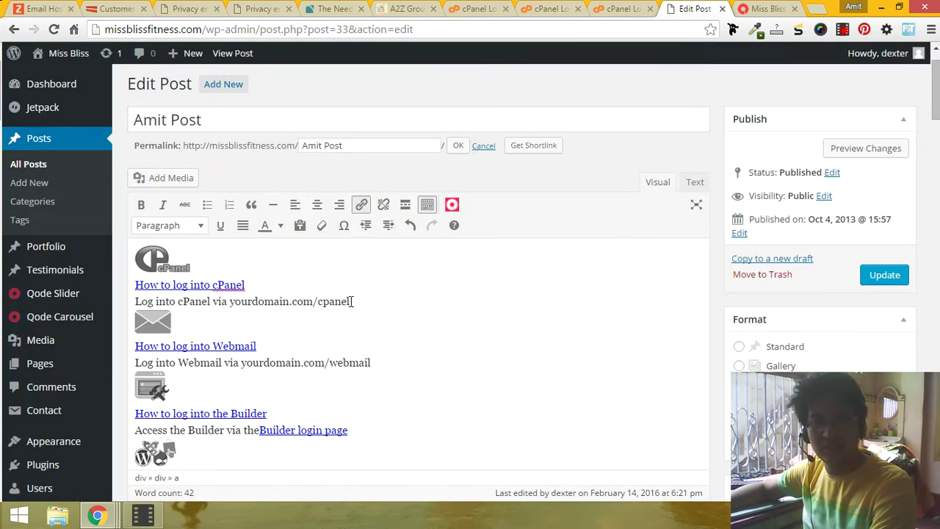
# Step: Delete the cPanel logo image so the desk photo replaces it
pyautogui.click(307, 254)
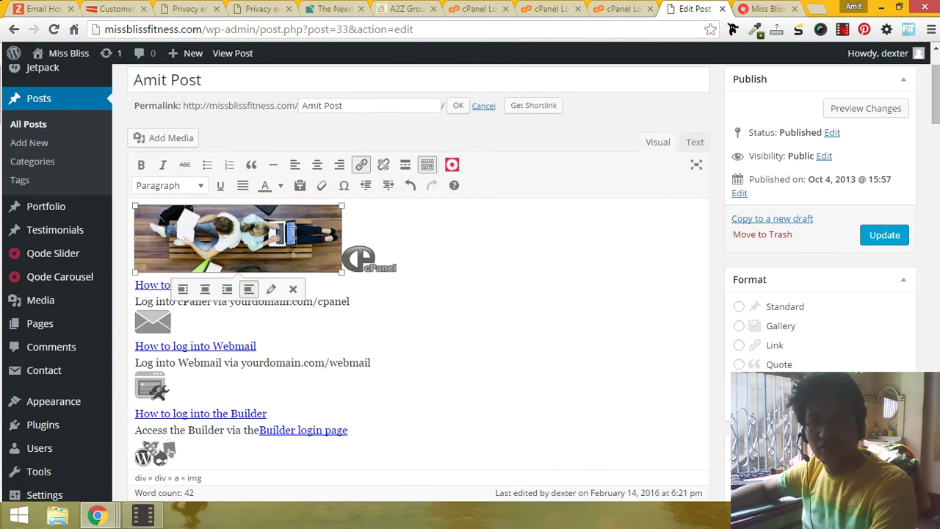
pyautogui.scroll(-1, 316, 220)
pyautogui.click(350, 226)
pyautogui.press('Delete')
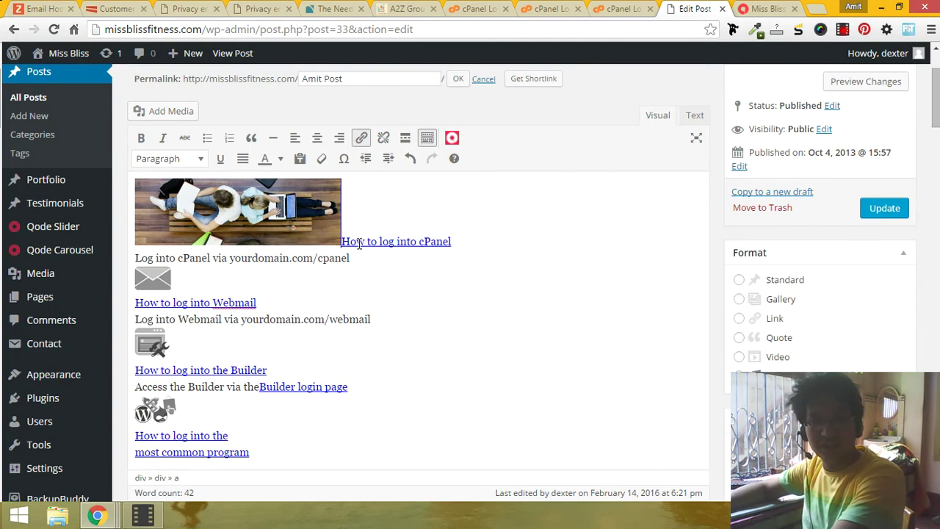
# Step: Review the 'How to log into cPanel' link settings, then place the caret after the image
pyautogui.click(359, 244)
pyautogui.click(495, 264)
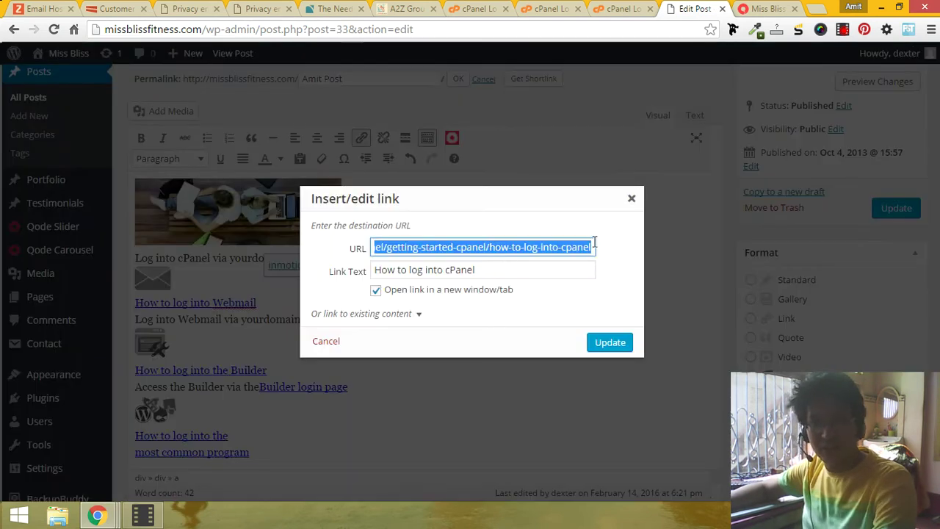
pyautogui.click(631, 198)
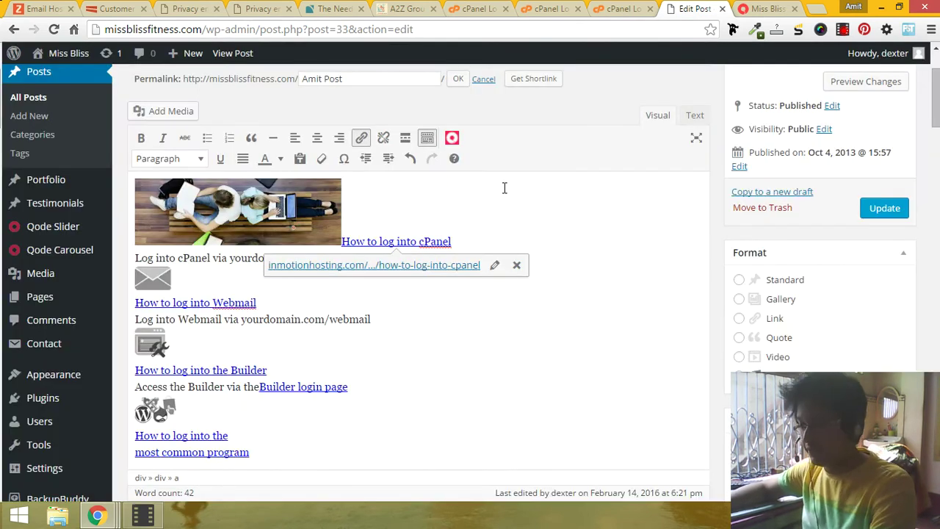
pyautogui.click(340, 222)
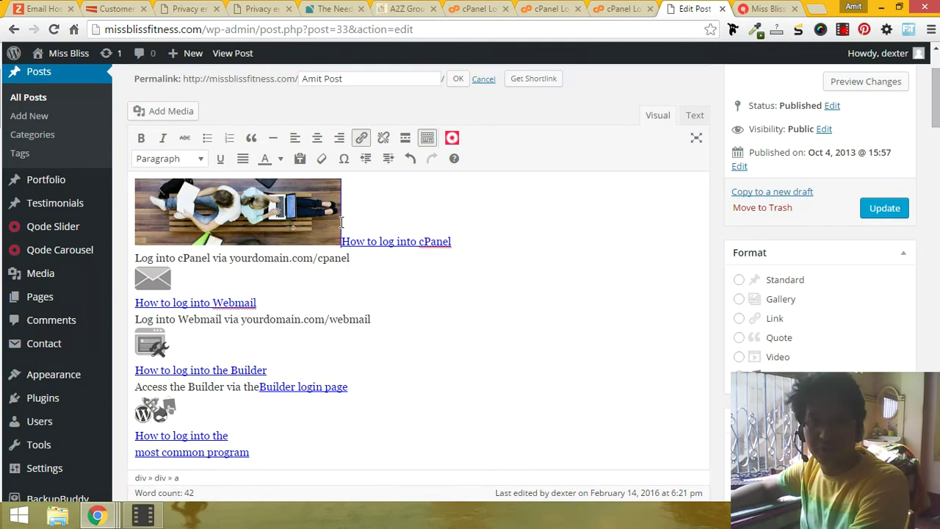
# Step: Move the cPanel link onto its own line below the image
pyautogui.press('Return')
pyautogui.scroll(2, 734, 345)
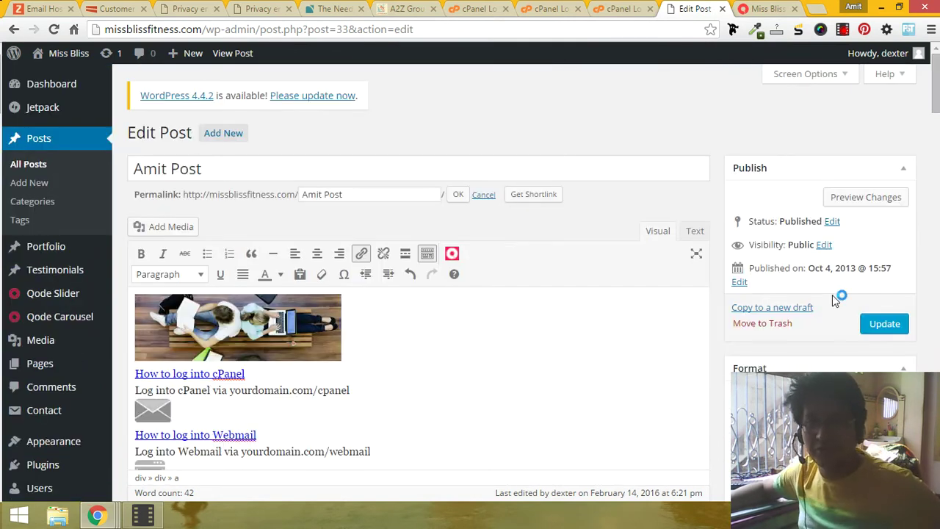
pyautogui.scroll(-10, 852, 332)
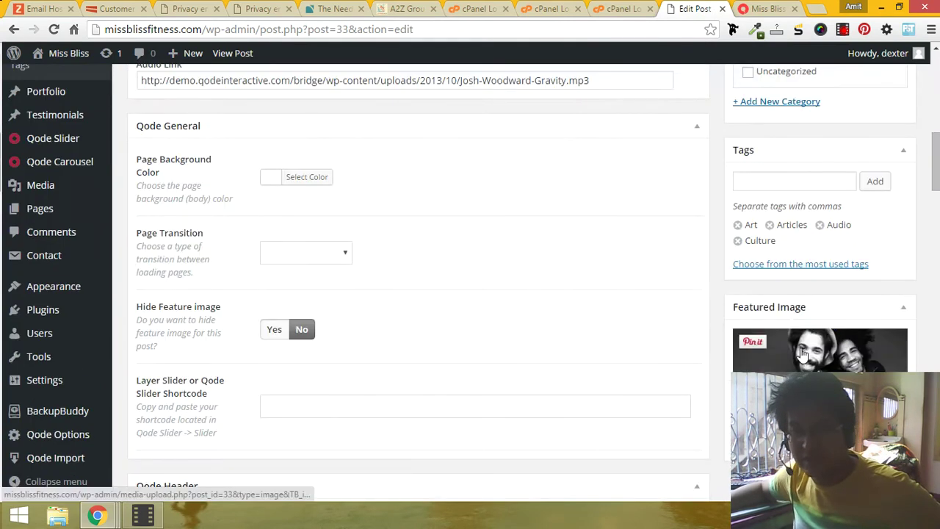
pyautogui.scroll(1, 749, 192)
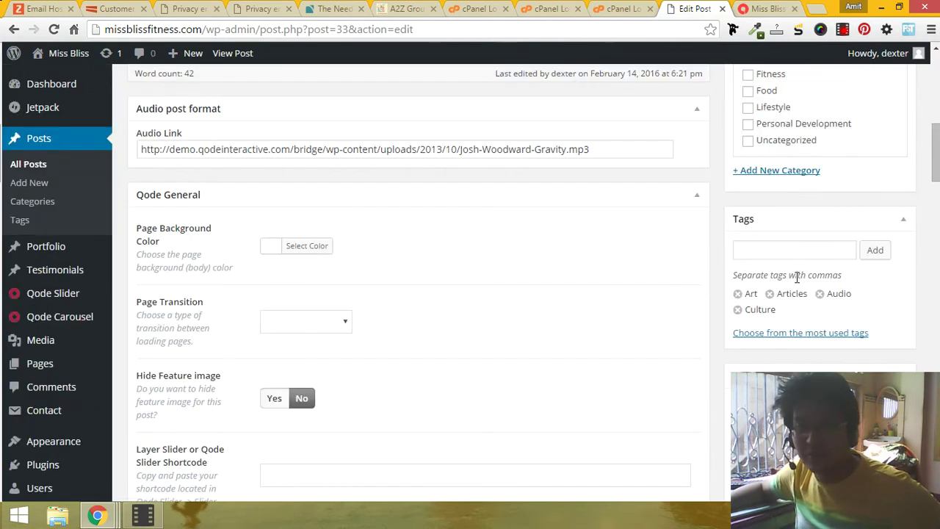
pyautogui.scroll(2, 797, 285)
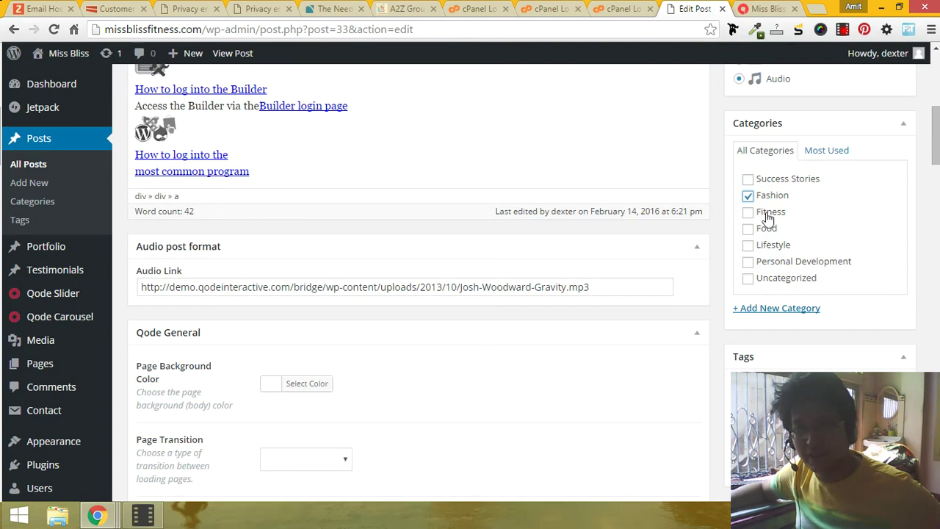
# Step: File the post under Success Stories instead of Fitness and update it
pyautogui.click(747, 181)
pyautogui.click(748, 210)
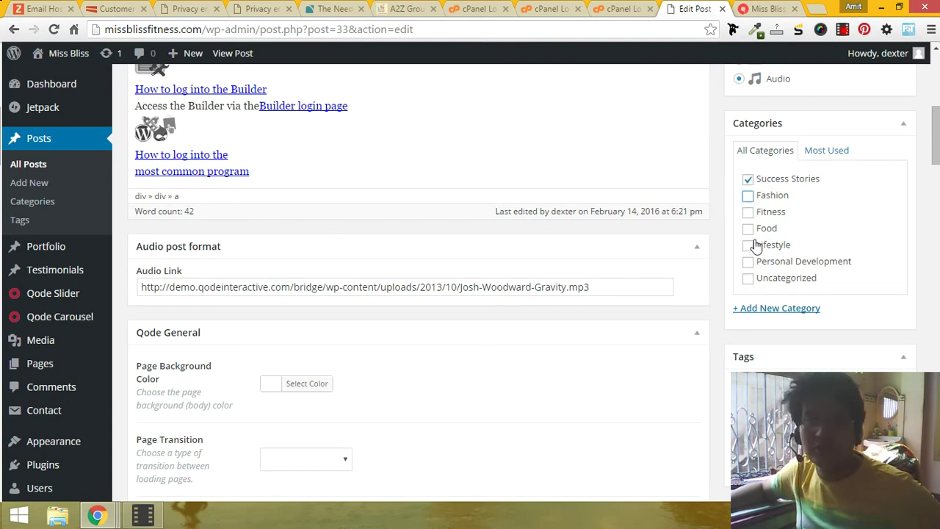
pyautogui.scroll(5, 759, 239)
pyautogui.click(883, 323)
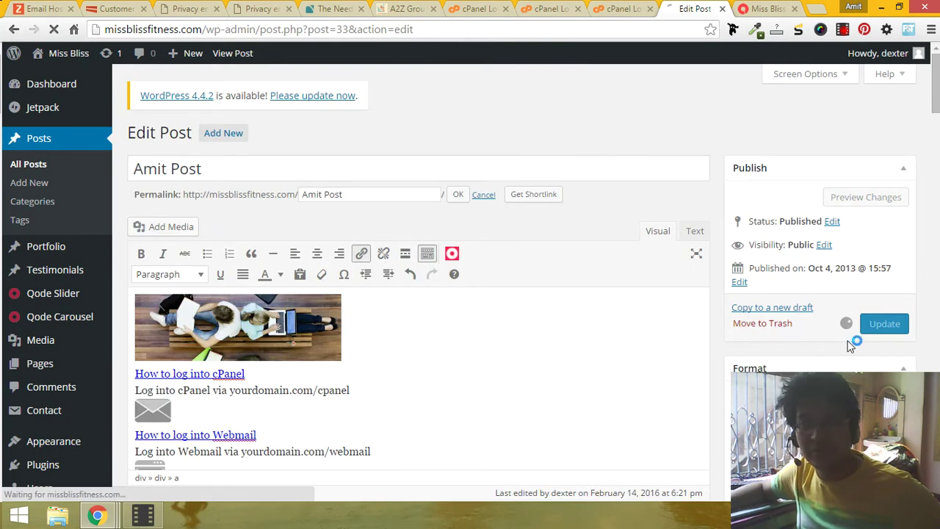
# Step: Check the live site while the Amit Post update finishes saving
pyautogui.click(767, 8)
pyautogui.scroll(-5, 451, 345)
pyautogui.scroll(-3, 451, 360)
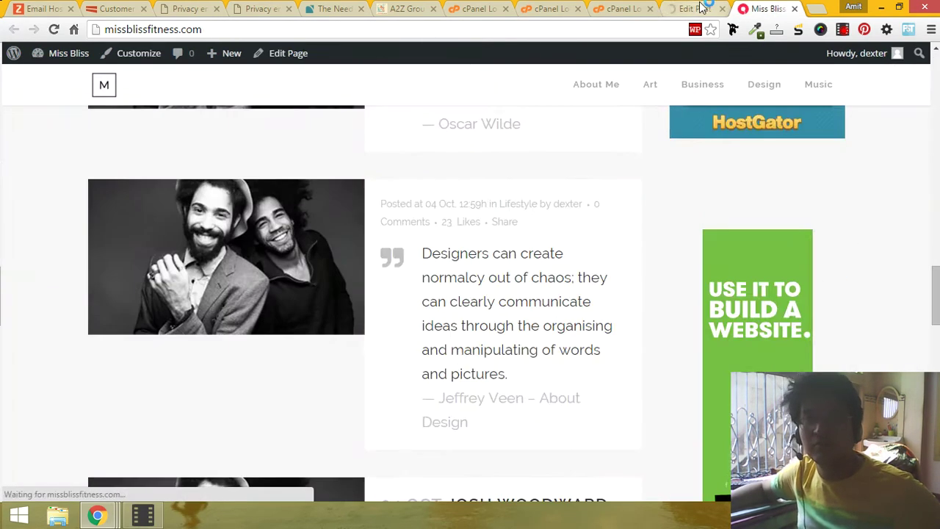
pyautogui.click(698, 8)
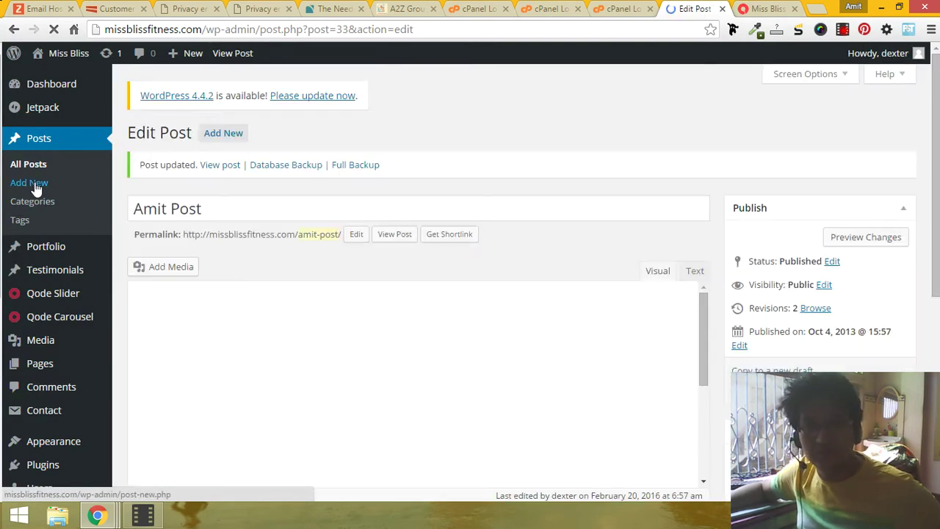
pyautogui.click(767, 8)
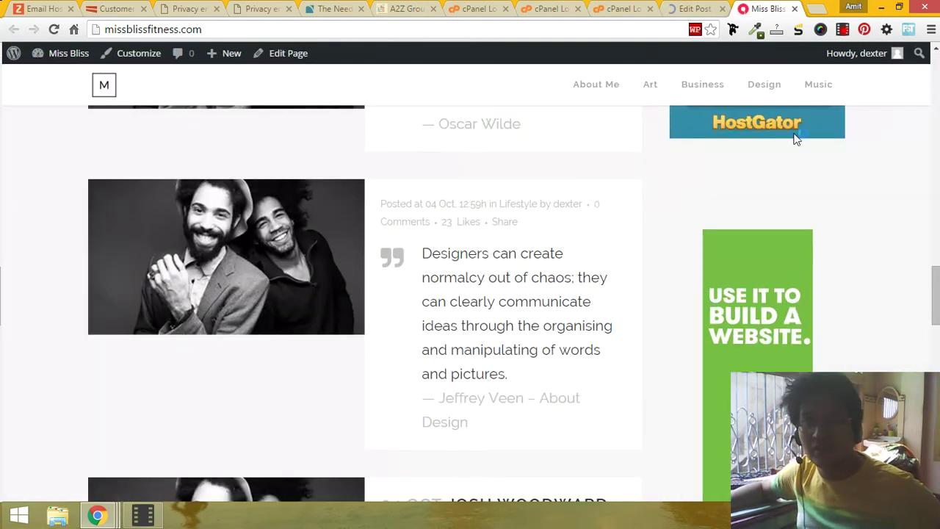
# Step: Set the Amit Post's format to Standard and update it
pyautogui.click(694, 8)
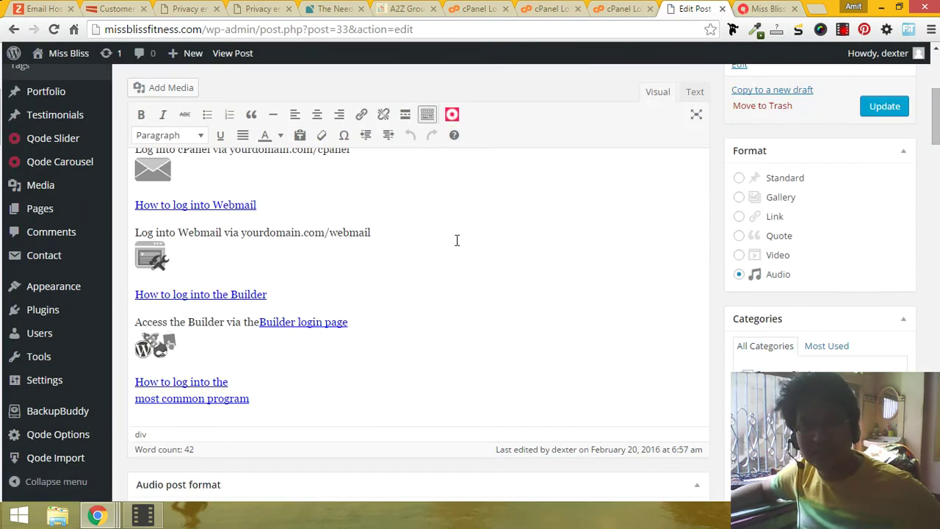
pyautogui.click(738, 179)
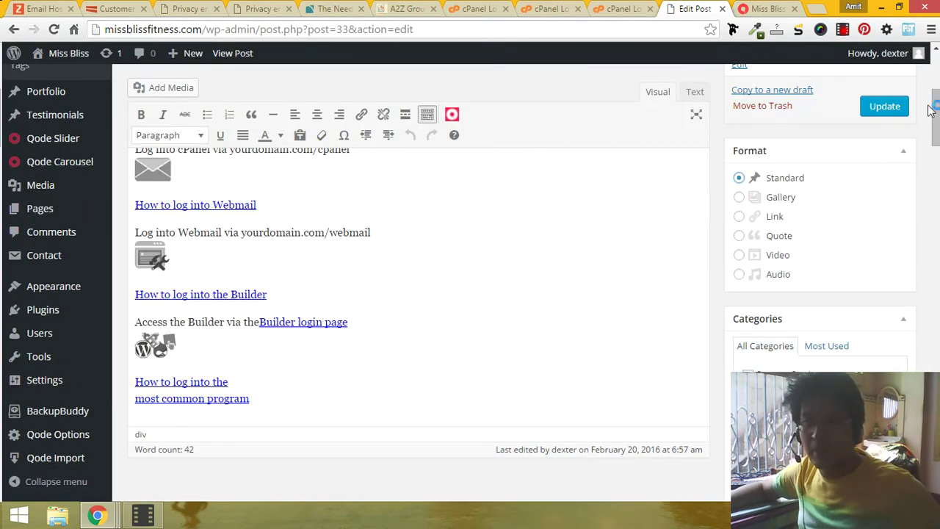
pyautogui.click(885, 106)
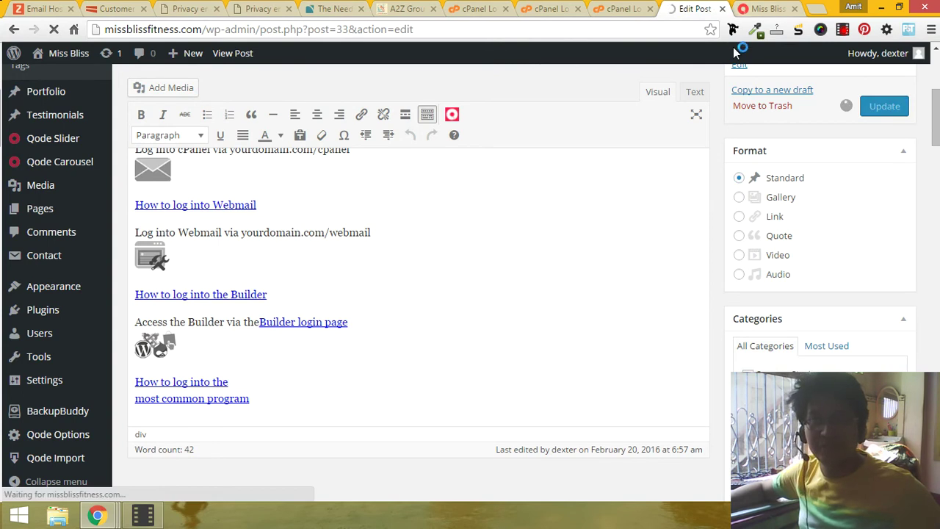
# Step: Scroll through the blog posts on the live Miss Bliss Fitness home page
pyautogui.click(764, 9)
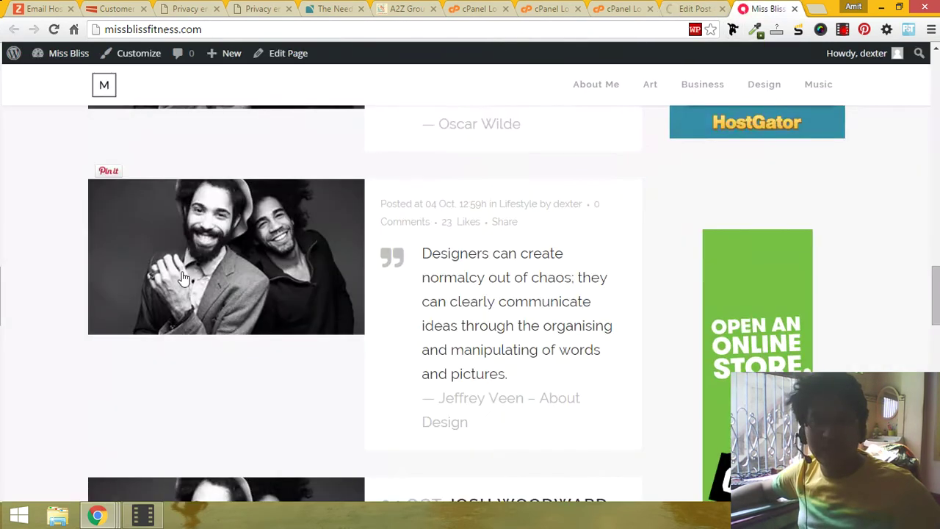
pyautogui.scroll(-3, 438, 242)
pyautogui.hotkey('ctrl', 'shift', 'Tab')
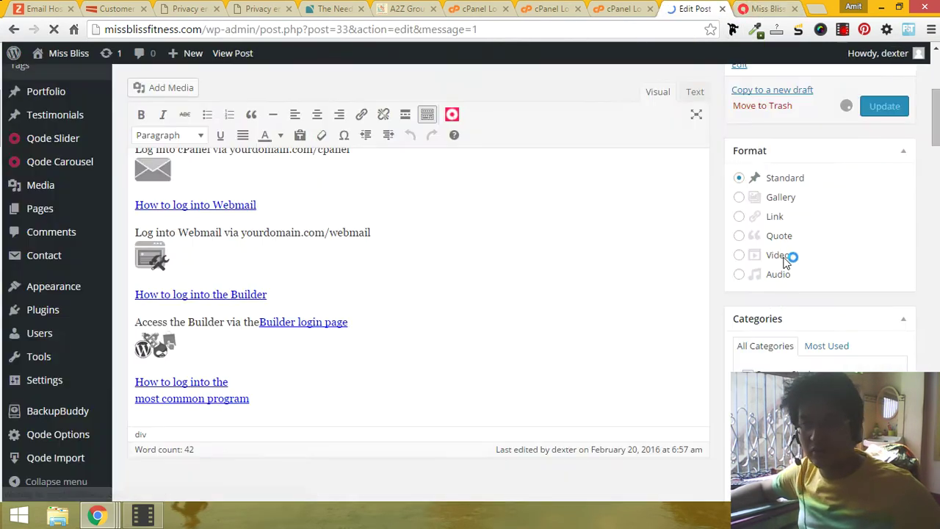
pyautogui.hotkey('ctrl', 'Tab')
pyautogui.scroll(-5, 400, 356)
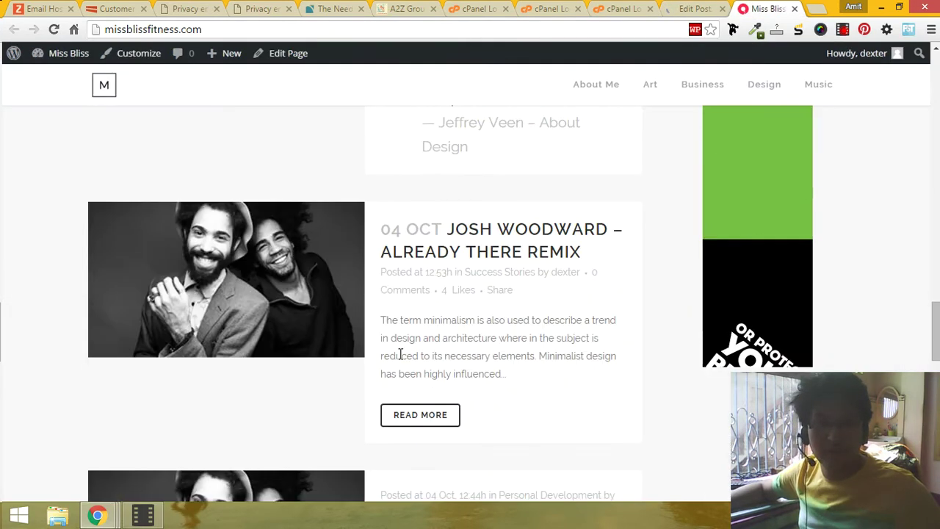
pyautogui.scroll(1, 438, 266)
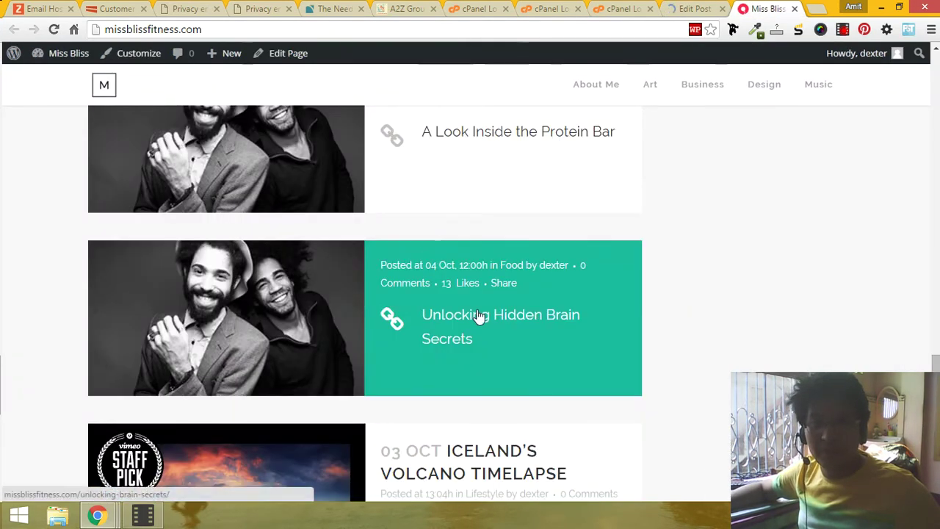
pyautogui.scroll(-3, 479, 319)
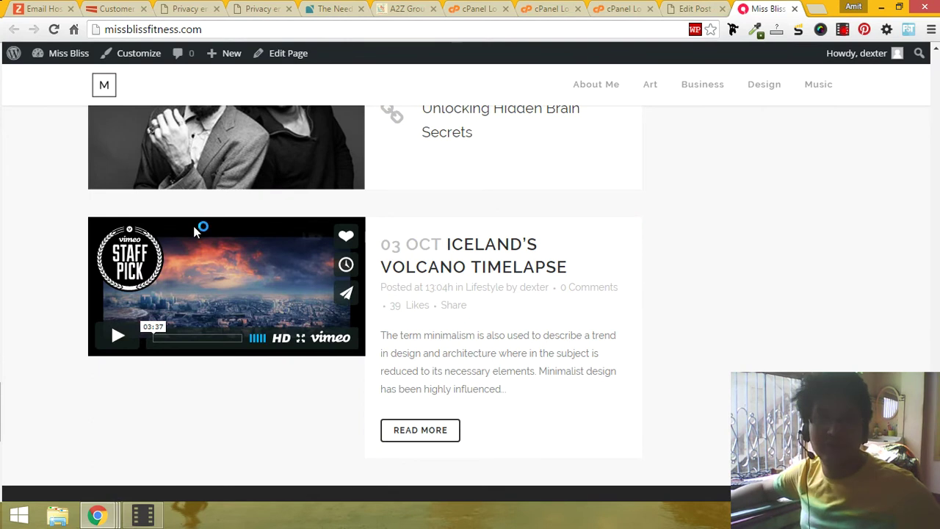
pyautogui.scroll(5, 350, 335)
pyautogui.scroll(-5, 350, 336)
pyautogui.scroll(15, 350, 335)
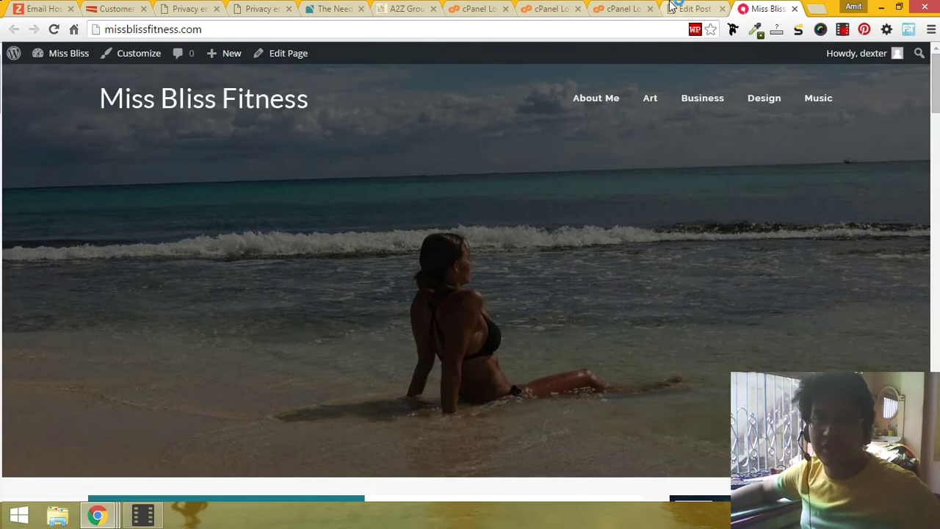
# Step: Add a category named 'New category' on the post Categories page
pyautogui.click(693, 8)
pyautogui.scroll(-10, 621, 301)
pyautogui.scroll(-5, 621, 306)
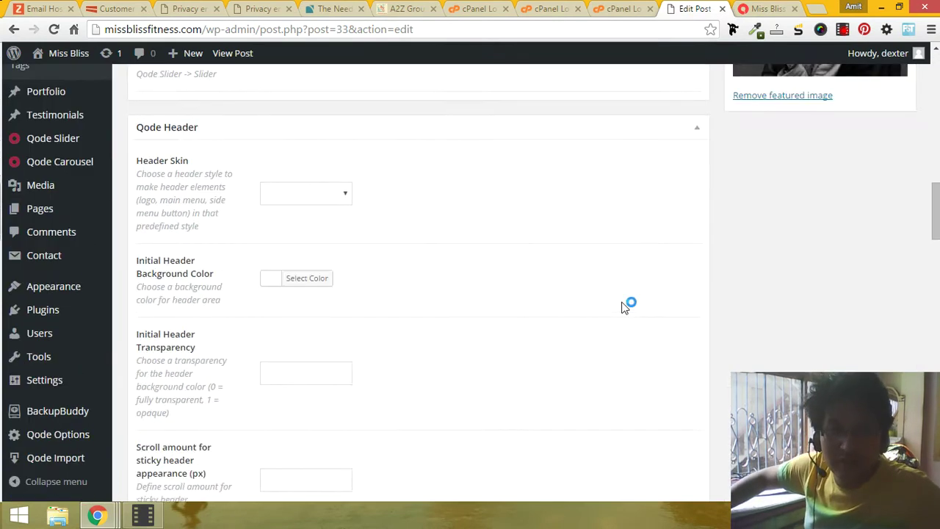
pyautogui.scroll(5, 621, 307)
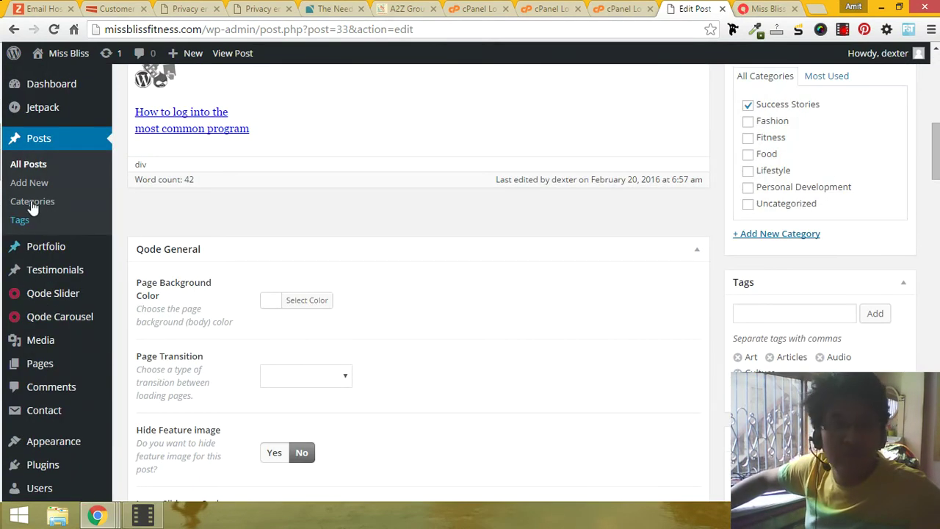
pyautogui.click(46, 202)
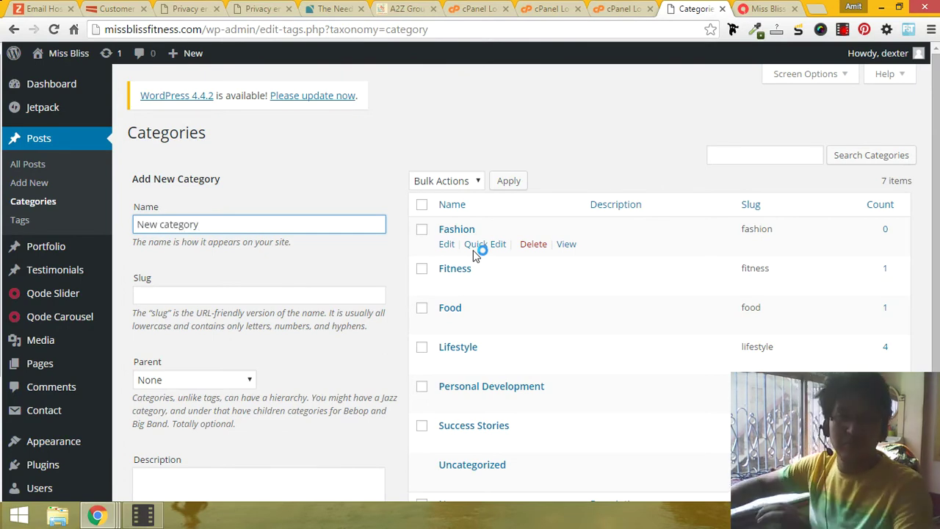
pyautogui.scroll(-3, 476, 252)
pyautogui.scroll(1, 309, 346)
pyautogui.click(190, 429)
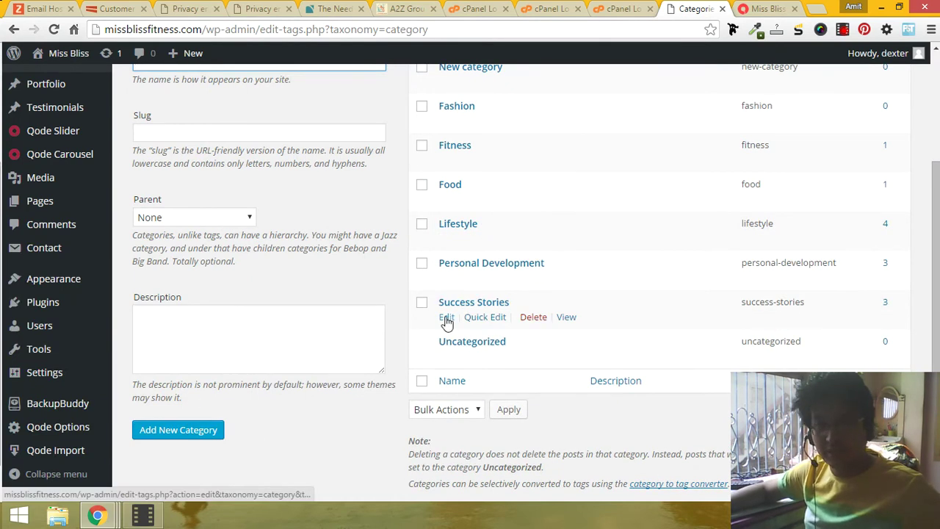
# Step: Edit New category in a new tab, set its parent to Fashion, and update it
pyautogui.scroll(2, 445, 321)
pyautogui.middleClick(447, 219)
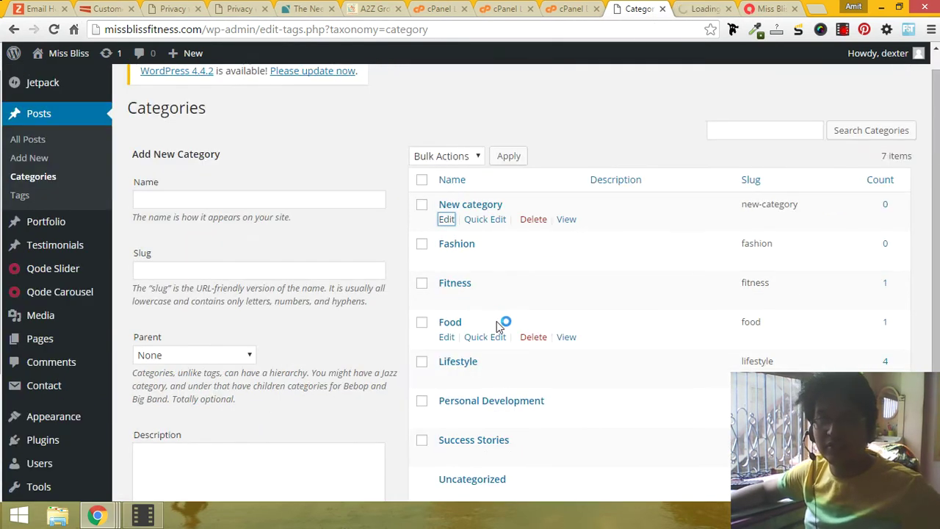
pyautogui.click(191, 355)
pyautogui.click(703, 9)
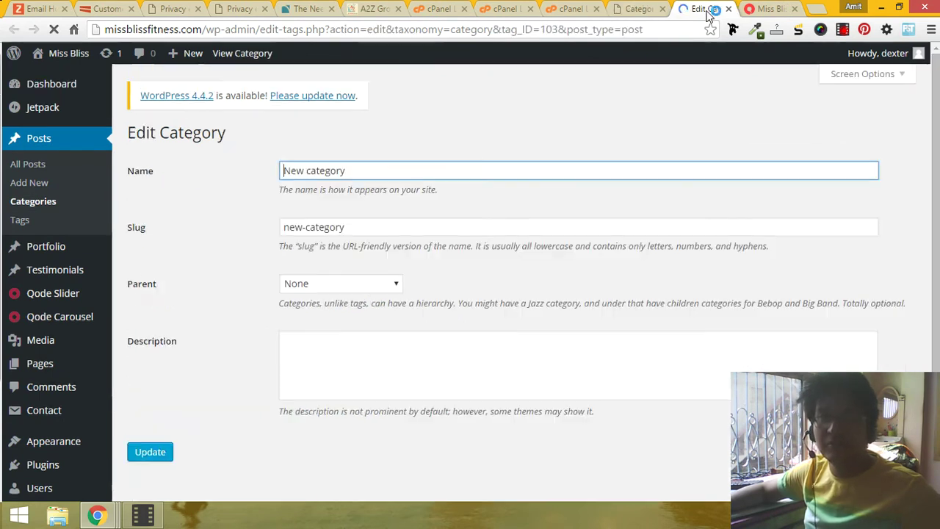
pyautogui.click(336, 283)
pyautogui.click(323, 315)
pyautogui.click(160, 453)
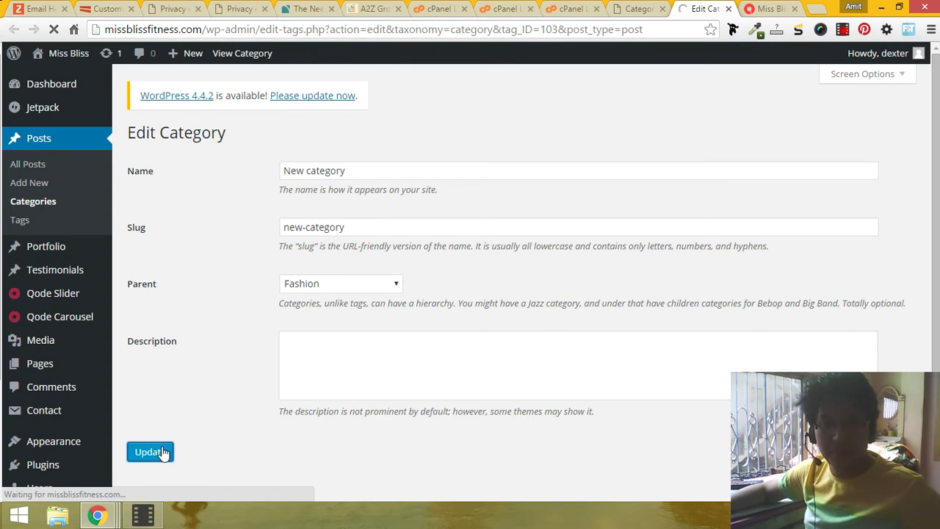
pyautogui.click(752, 8)
pyautogui.click(704, 8)
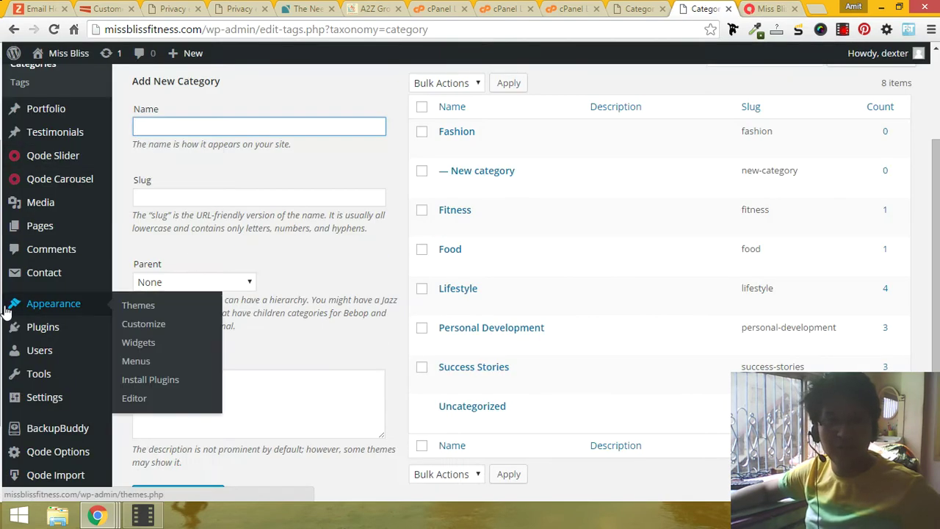
# Step: Move the Contact Us item from under About Me to the end of the Fitness menu, after Music
pyautogui.click(142, 359)
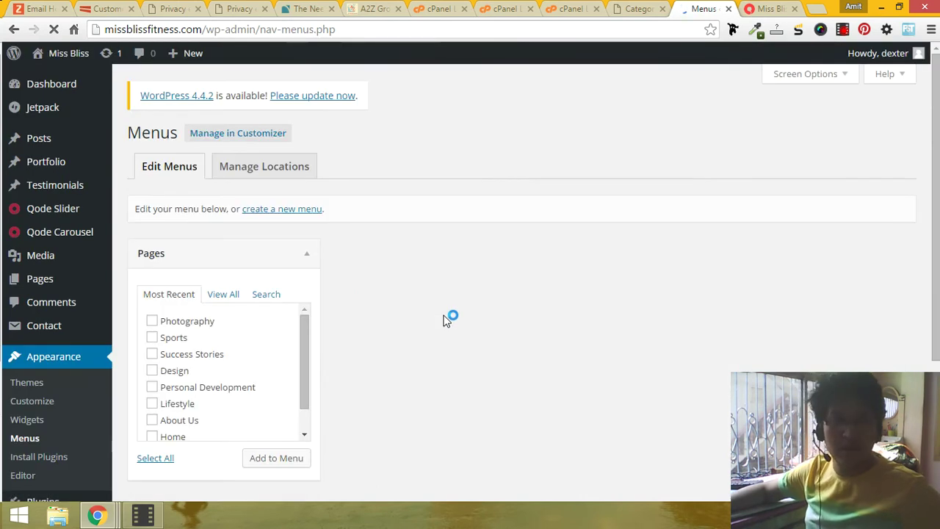
pyautogui.scroll(-5, 264, 319)
pyautogui.scroll(1, 164, 278)
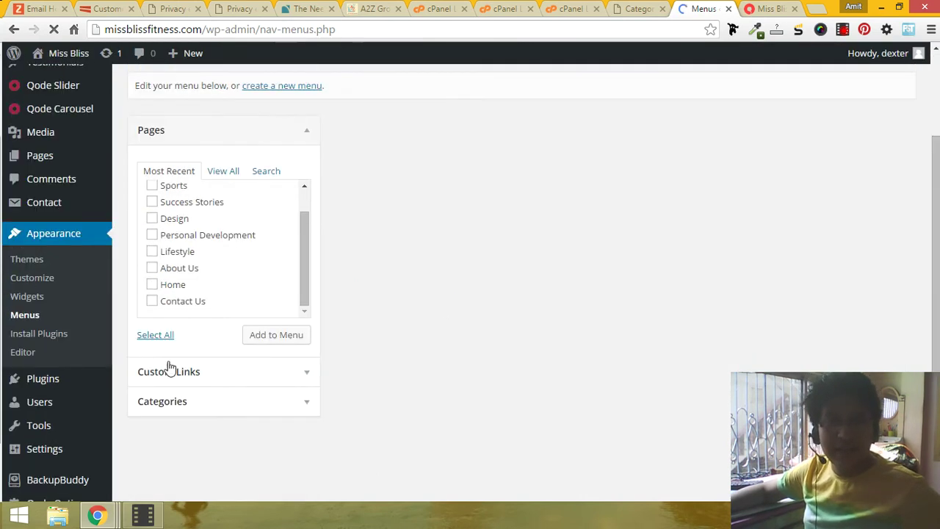
pyautogui.scroll(-1, 176, 353)
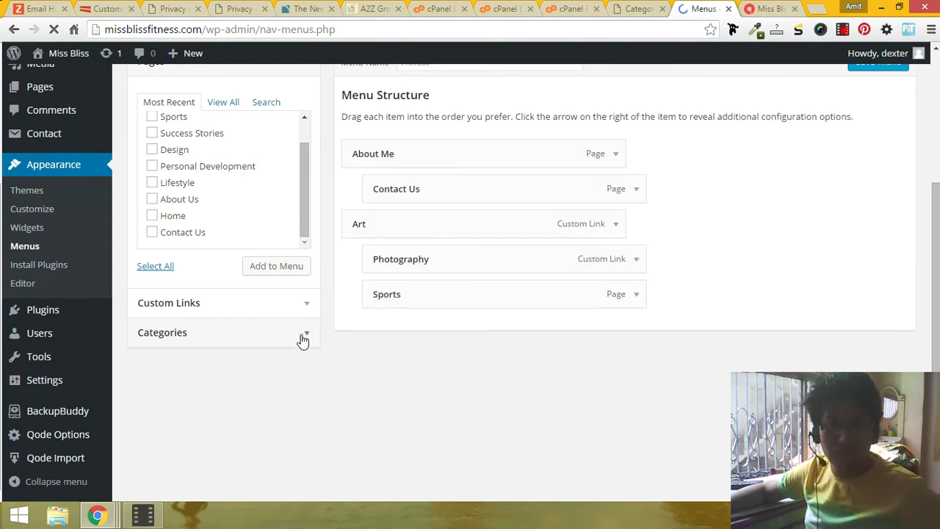
pyautogui.scroll(-1, 303, 339)
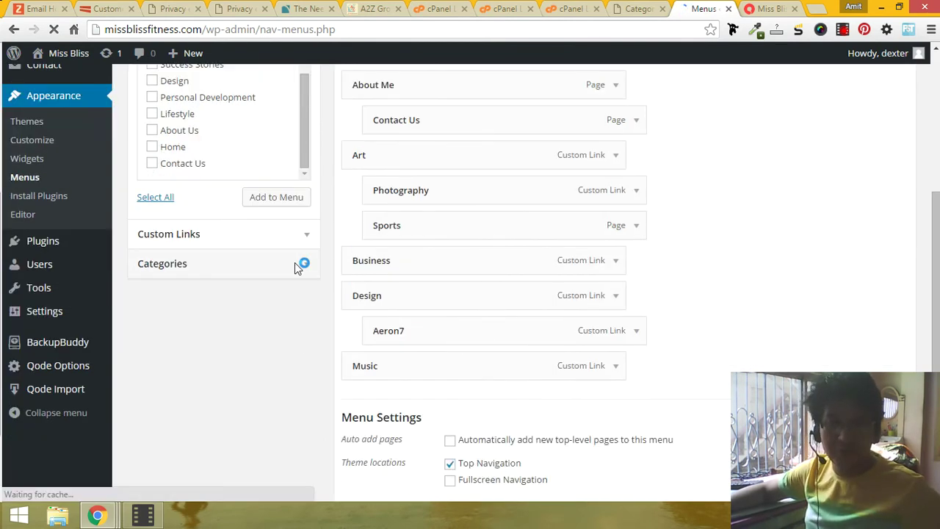
pyautogui.click(294, 268)
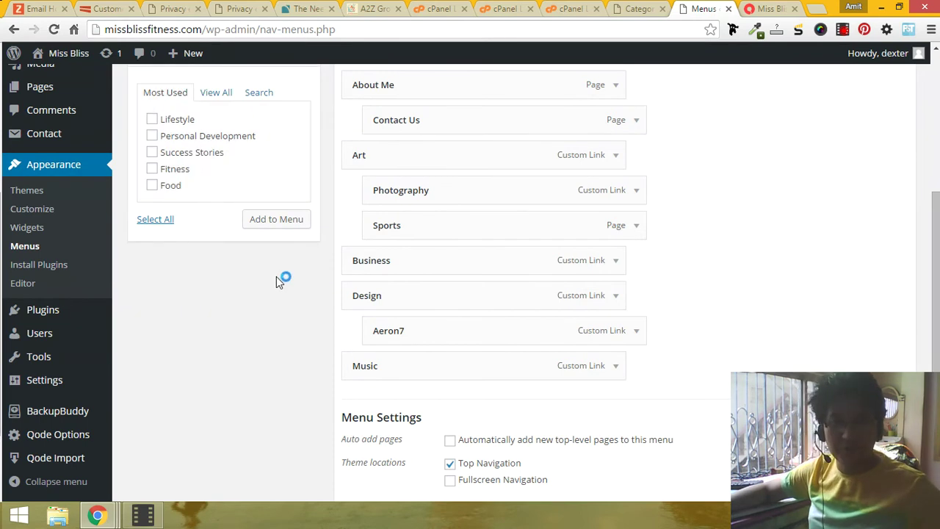
pyautogui.scroll(1, 214, 254)
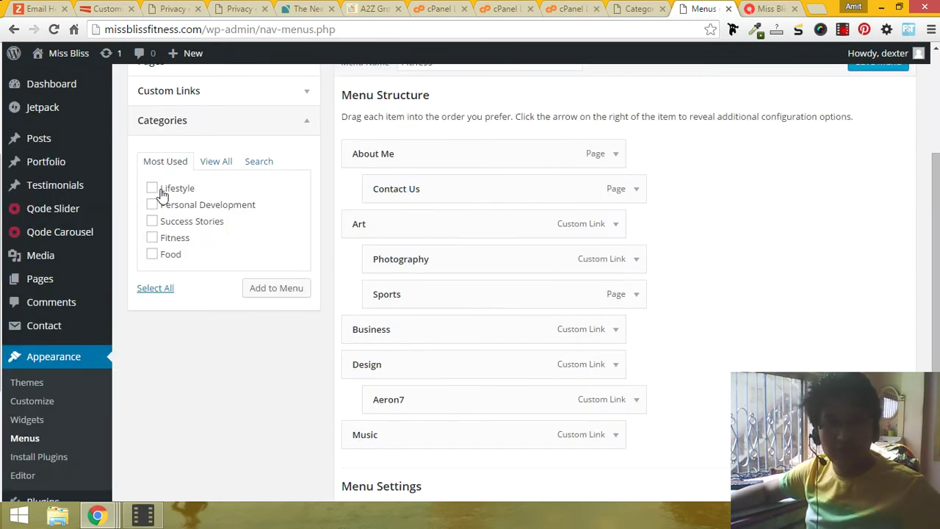
pyautogui.scroll(-1, 163, 193)
pyautogui.scroll(1, 161, 192)
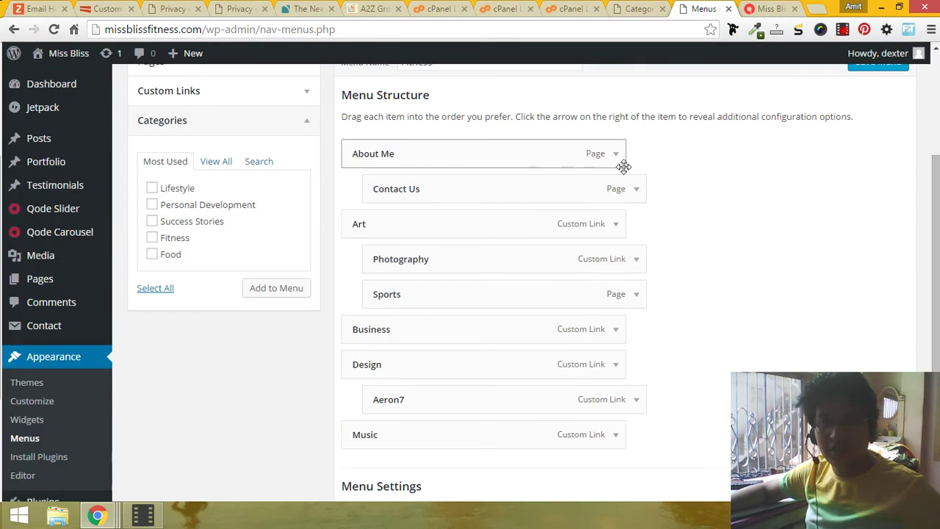
pyautogui.moveTo(623, 193); pyautogui.dragTo(606, 461)
# Step: Change the Contact Us item's navigation label to 'Say hi!'
pyautogui.scroll(-3, 583, 362)
pyautogui.click(615, 263)
pyautogui.moveTo(416, 312); pyautogui.dragTo(279, 286)
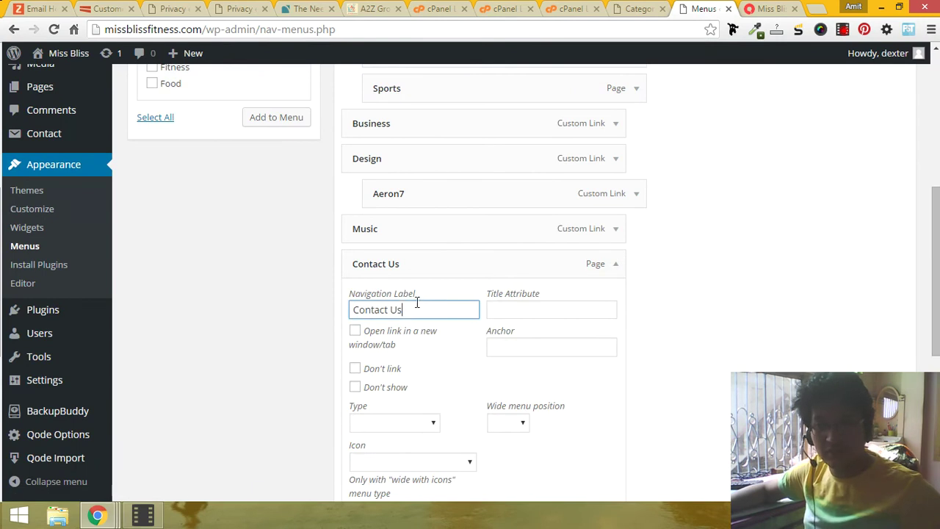
pyautogui.write('Say hi!')
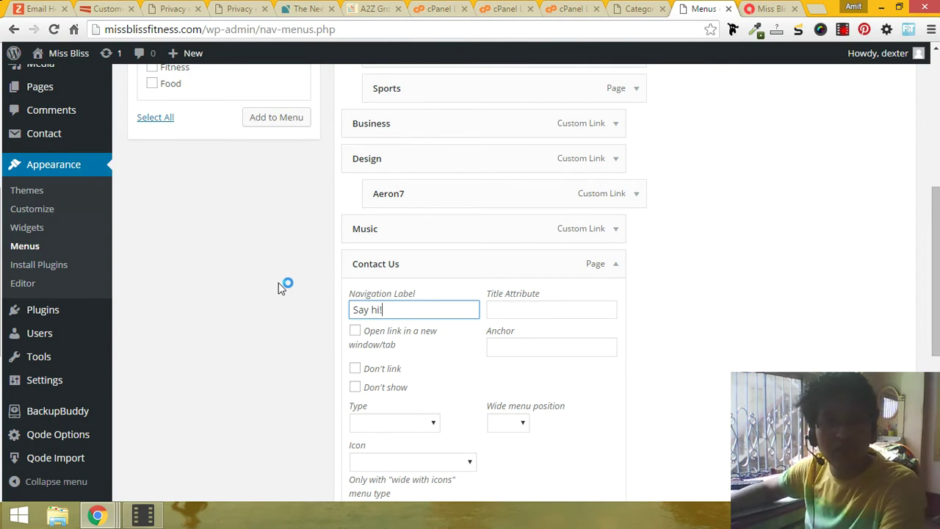
pyautogui.scroll(3, 286, 280)
# Step: Add New category from the full Categories list to the Fitness menu
pyautogui.click(213, 200)
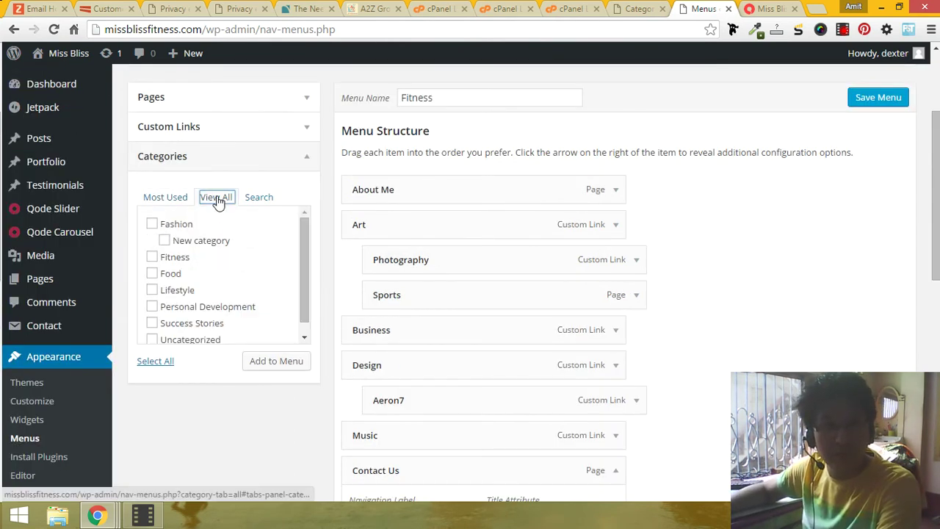
pyautogui.click(178, 103)
pyautogui.click(182, 115)
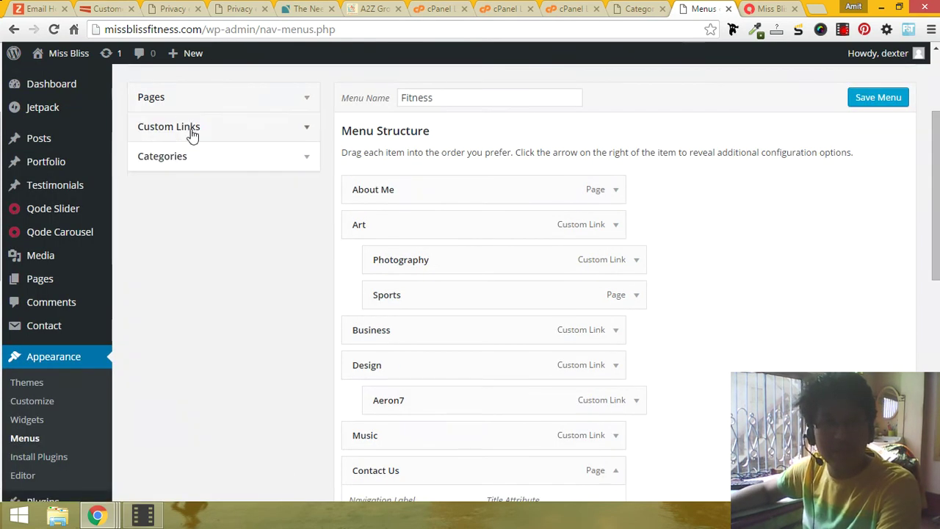
pyautogui.click(193, 128)
pyautogui.click(193, 136)
pyautogui.click(203, 163)
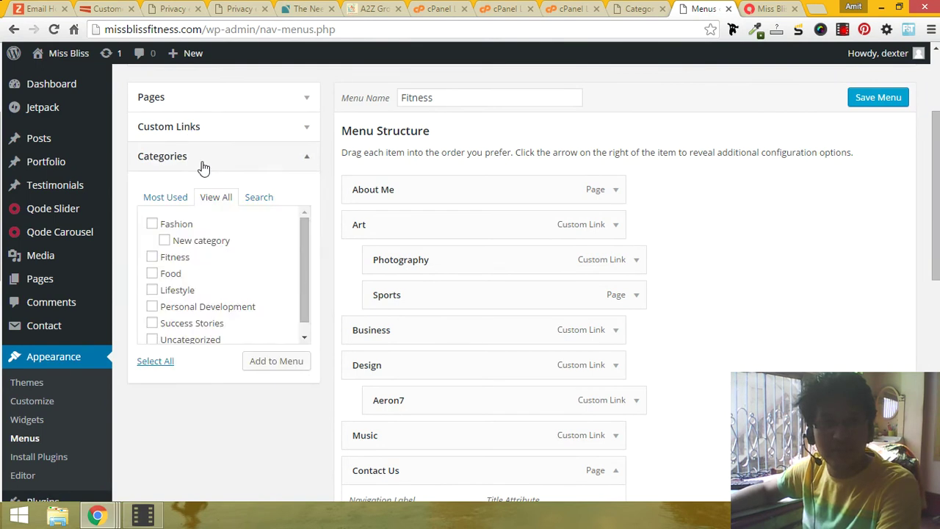
pyautogui.click(204, 165)
pyautogui.click(203, 165)
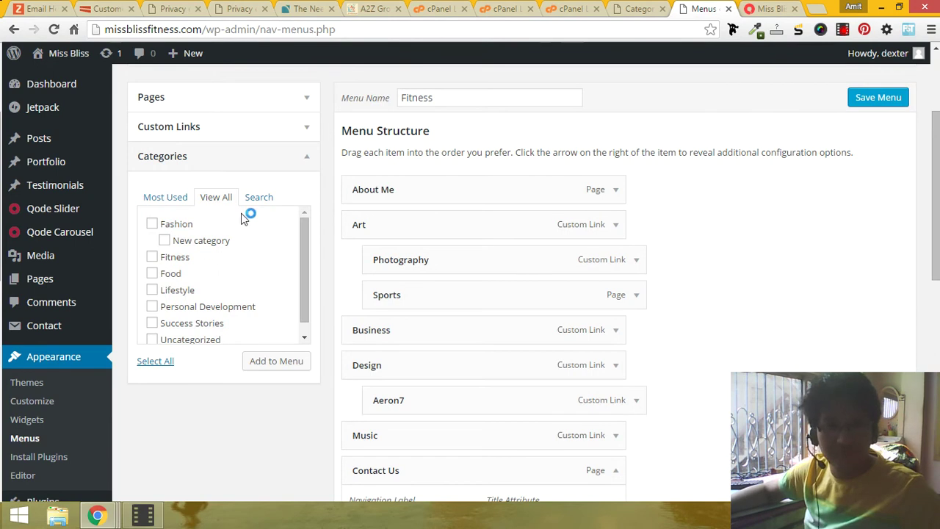
pyautogui.click(170, 241)
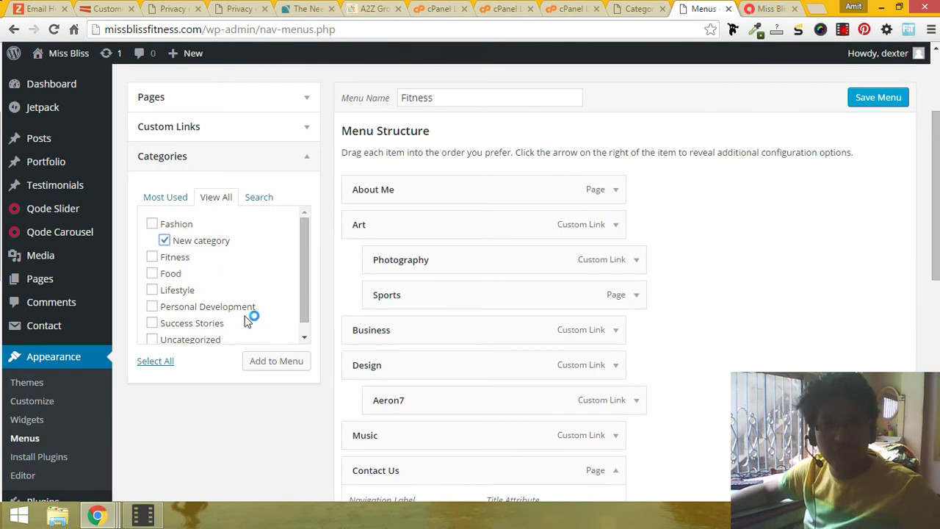
pyautogui.click(278, 359)
# Step: Nest New category under Contact Us, then reload the site's front page
pyautogui.scroll(-3, 370, 335)
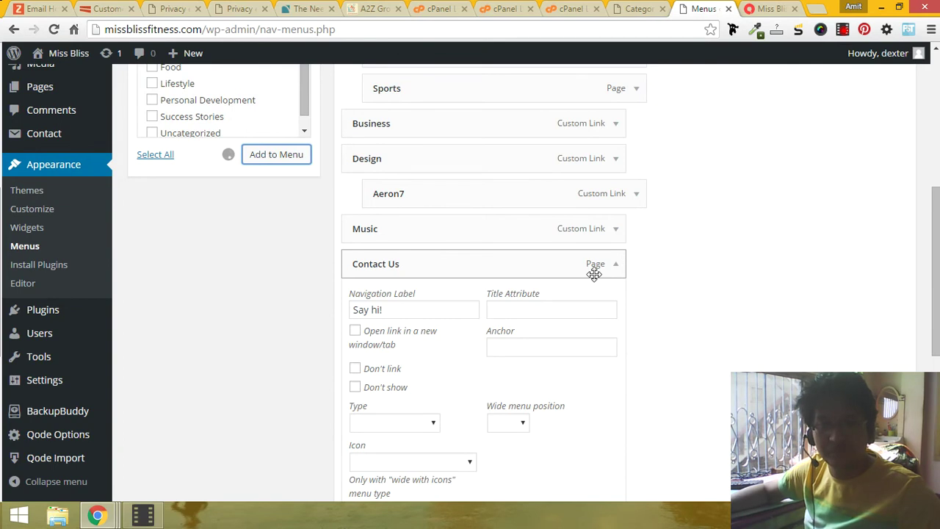
pyautogui.click(621, 273)
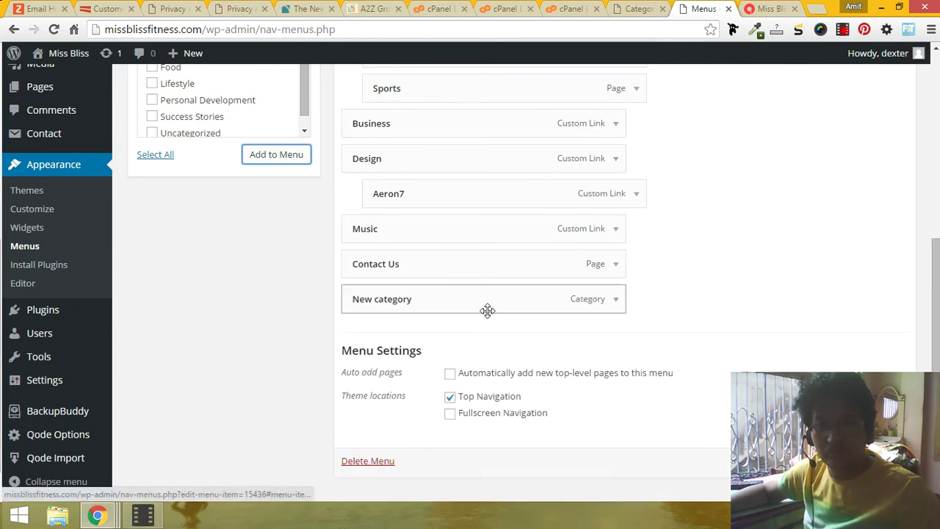
pyautogui.moveTo(487, 308); pyautogui.dragTo(546, 305)
pyautogui.scroll(-1, 592, 347)
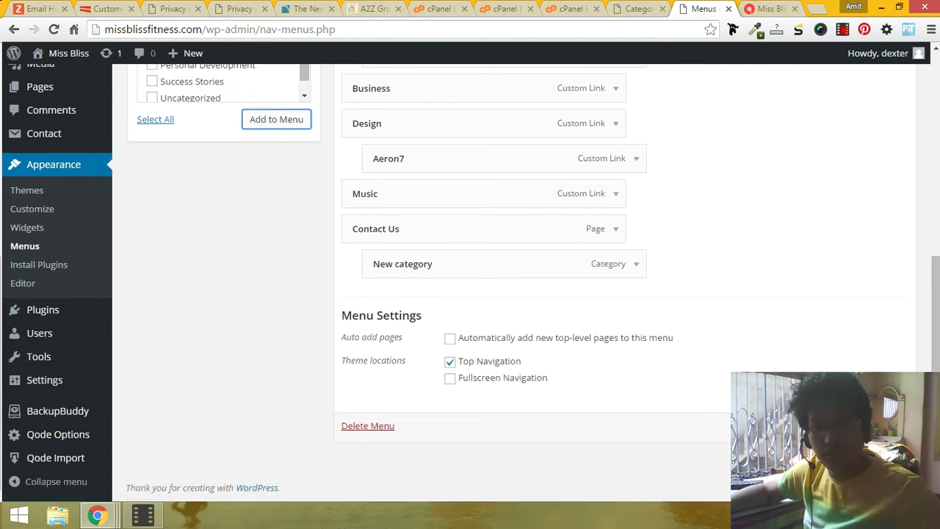
pyautogui.moveTo(431, 262); pyautogui.dragTo(443, 252)
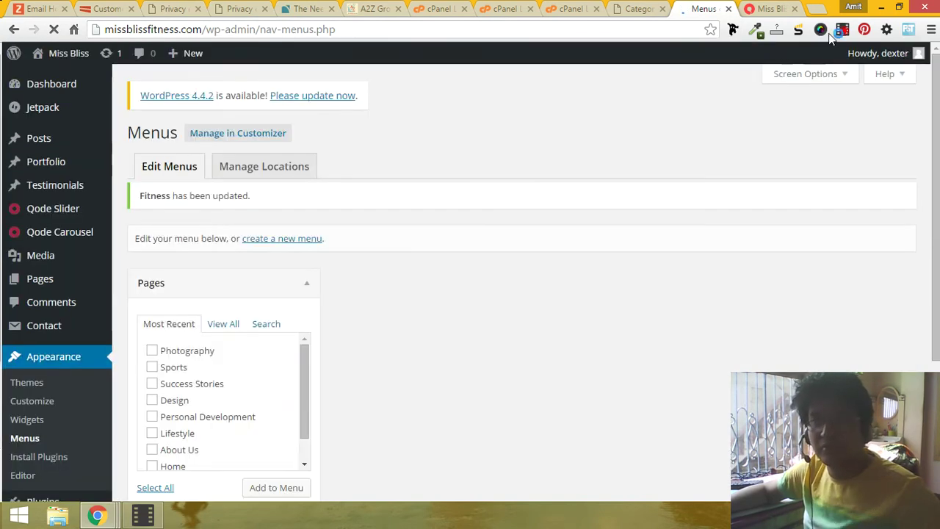
pyautogui.click(771, 8)
pyautogui.click(645, 28)
# Step: Reload the front page and open New category from the Say hi! submenu
pyautogui.press('Return')
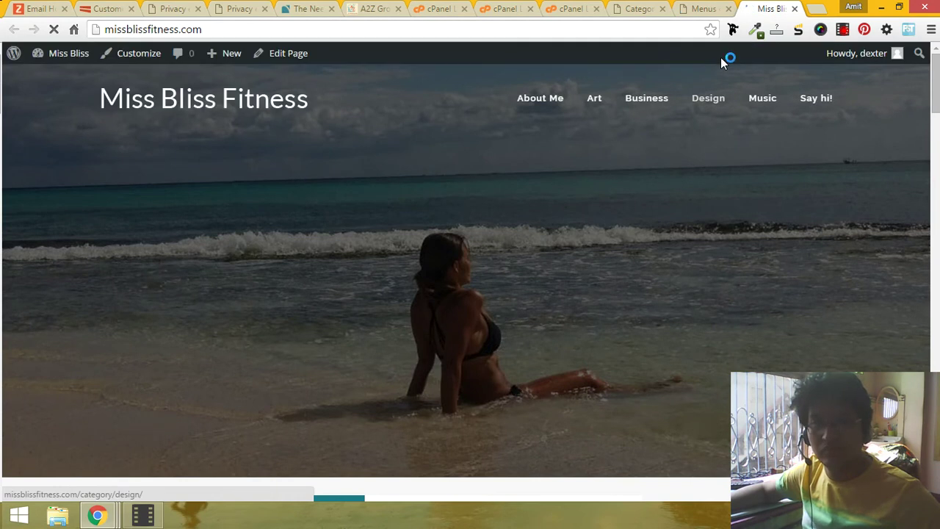
pyautogui.moveTo(820, 106)
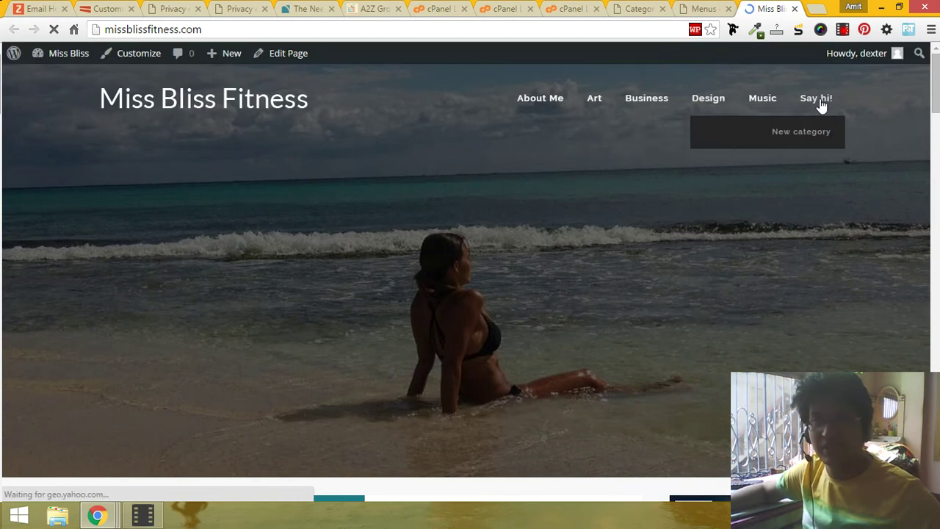
pyautogui.click(801, 132)
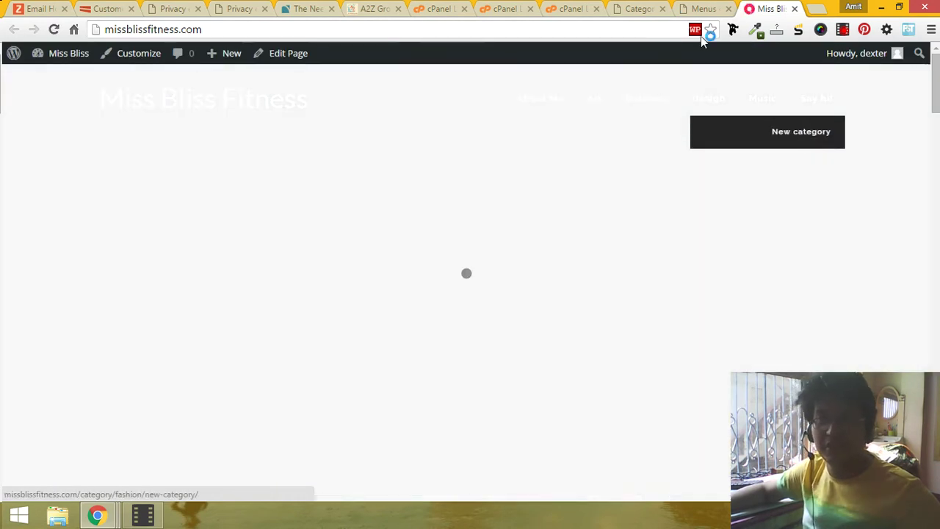
# Step: Back in the menu editor, expand the New category item's settings
pyautogui.click(701, 8)
pyautogui.scroll(-5, 616, 169)
pyautogui.click(636, 266)
pyautogui.scroll(-2, 447, 273)
# Step: Remove New category from the Fitness menu
pyautogui.scroll(-3, 393, 446)
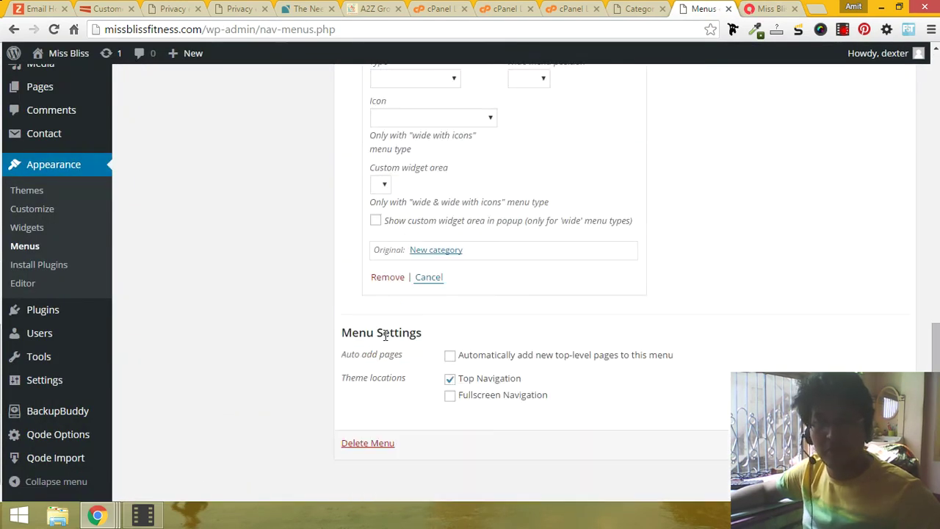
pyautogui.click(387, 278)
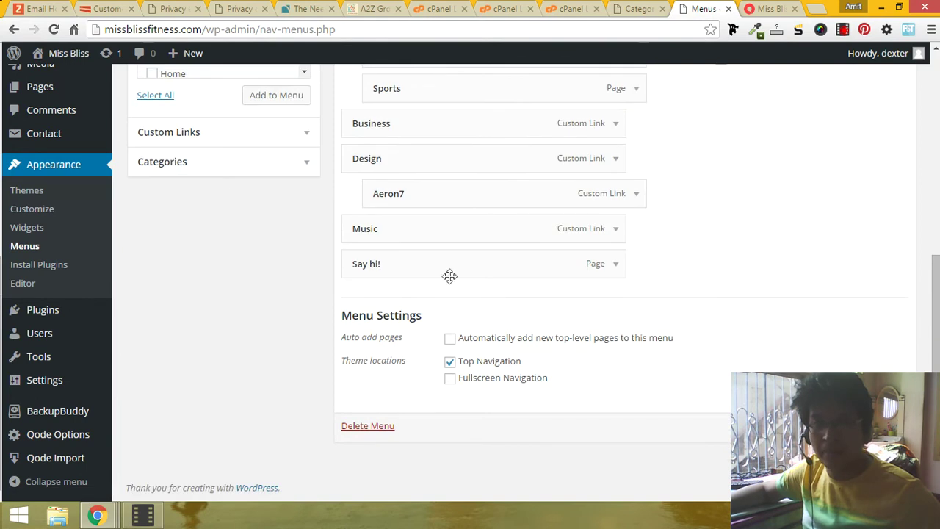
pyautogui.click(288, 132)
pyautogui.scroll(3, 211, 198)
pyautogui.click(226, 173)
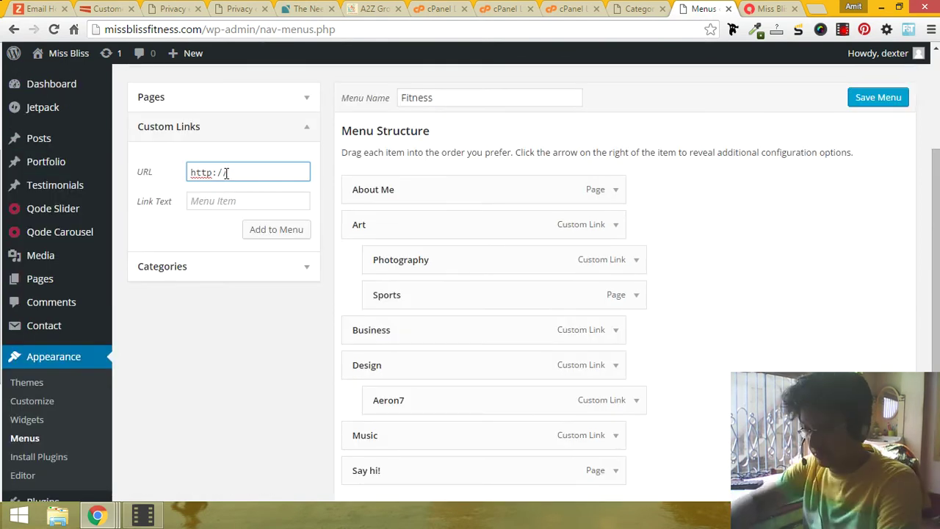
pyautogui.write('www.aeron7.com')
pyautogui.press('Tab')
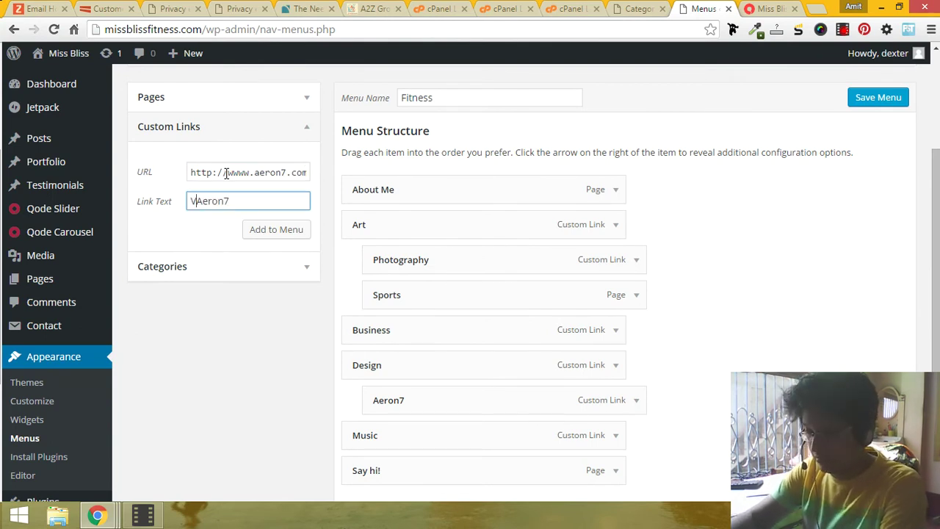
pyautogui.write('s')
pyautogui.press('BackSpace')
pyautogui.press('BackSpace')
pyautogui.click(272, 232)
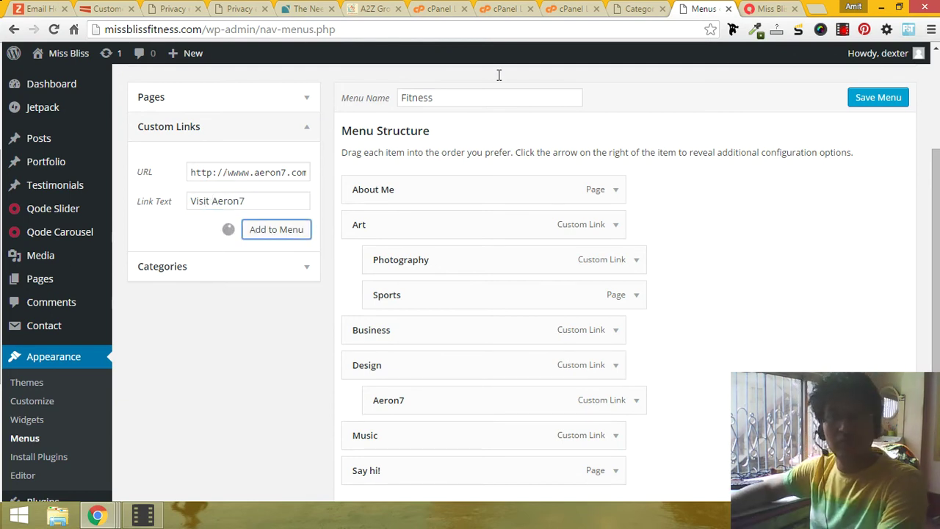
pyautogui.click(766, 7)
pyautogui.scroll(-5, 640, 151)
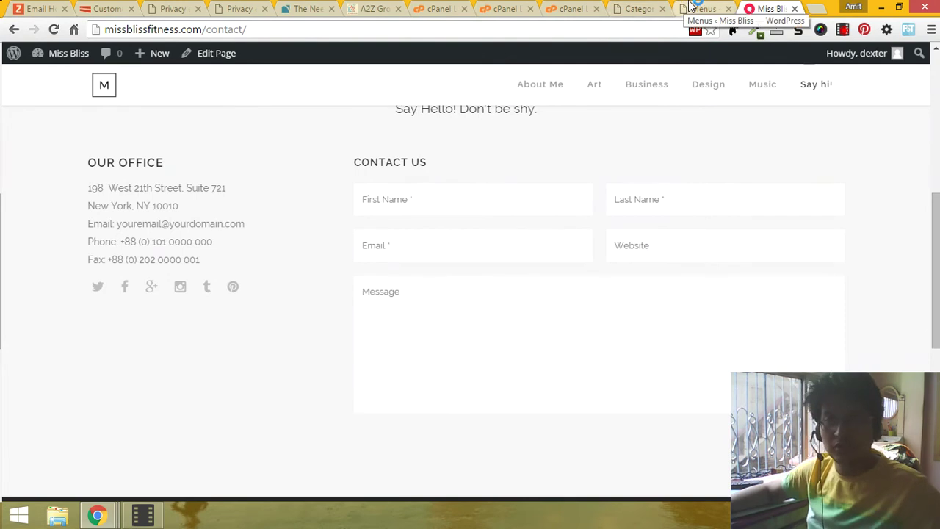
# Step: Open Qode Options > Contact Page in a new tab and look over its Google Map settings
pyautogui.click(637, 8)
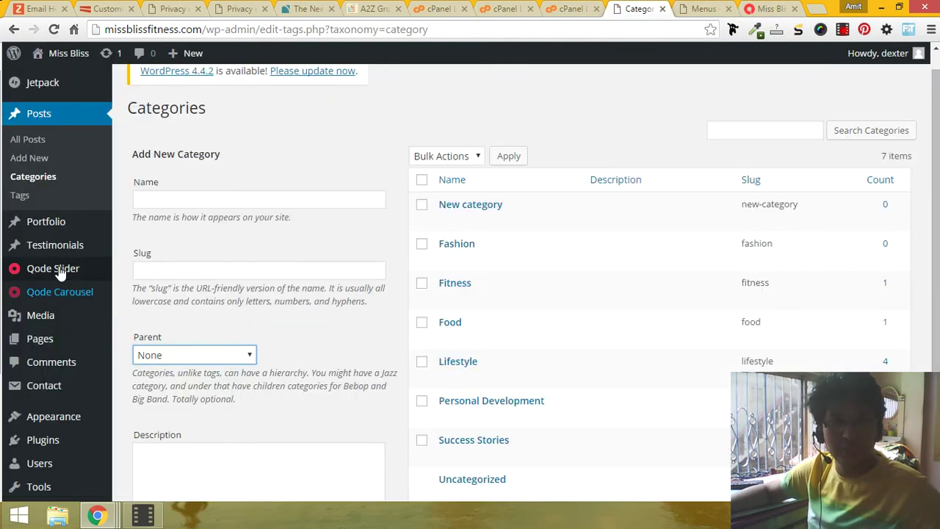
pyautogui.scroll(-3, 62, 358)
pyautogui.moveTo(69, 389)
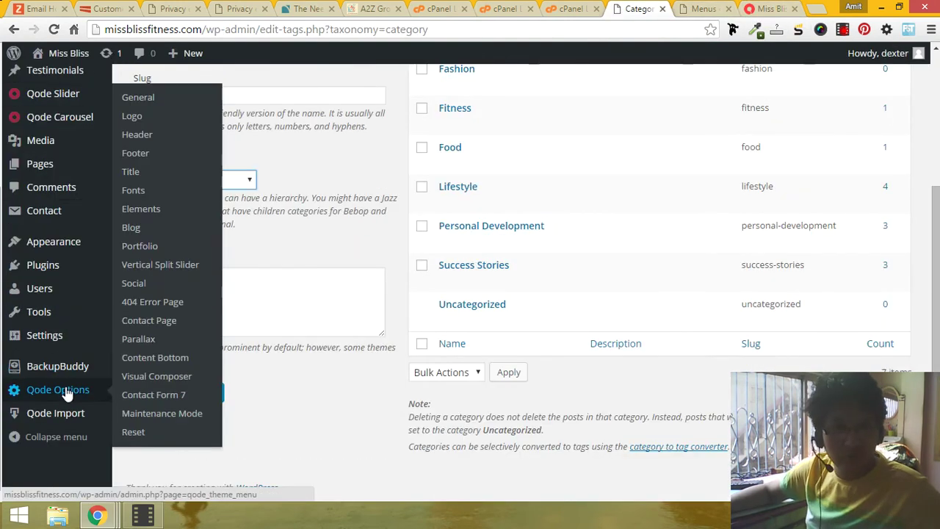
pyautogui.middleClick(174, 329)
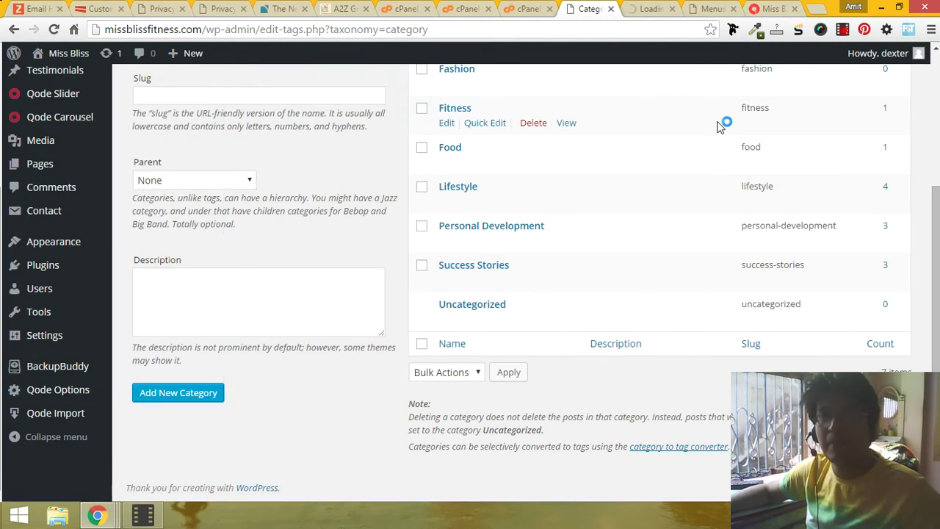
pyautogui.click(648, 8)
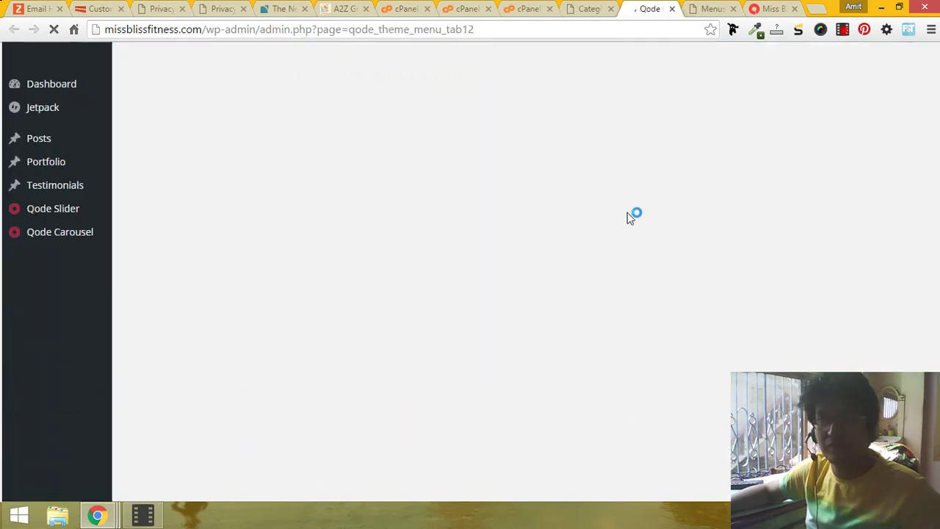
pyautogui.scroll(-6, 623, 220)
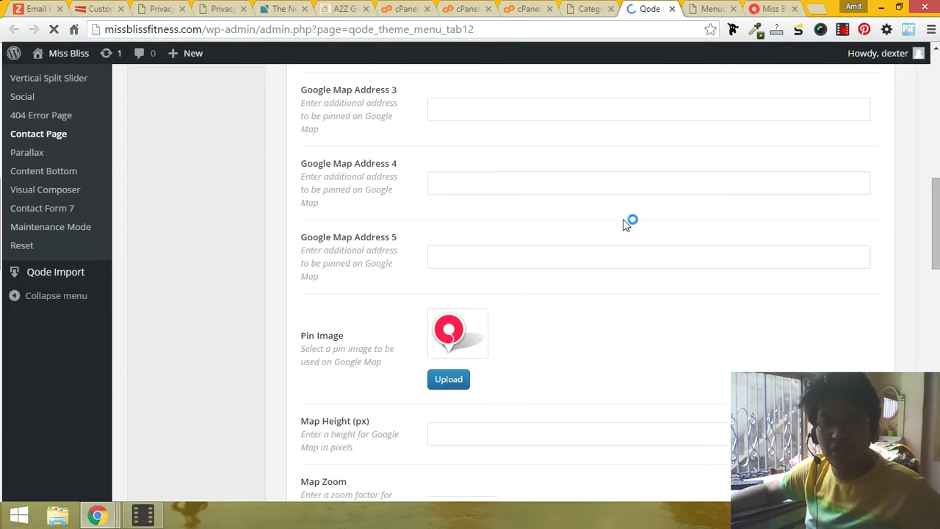
pyautogui.scroll(7, 620, 229)
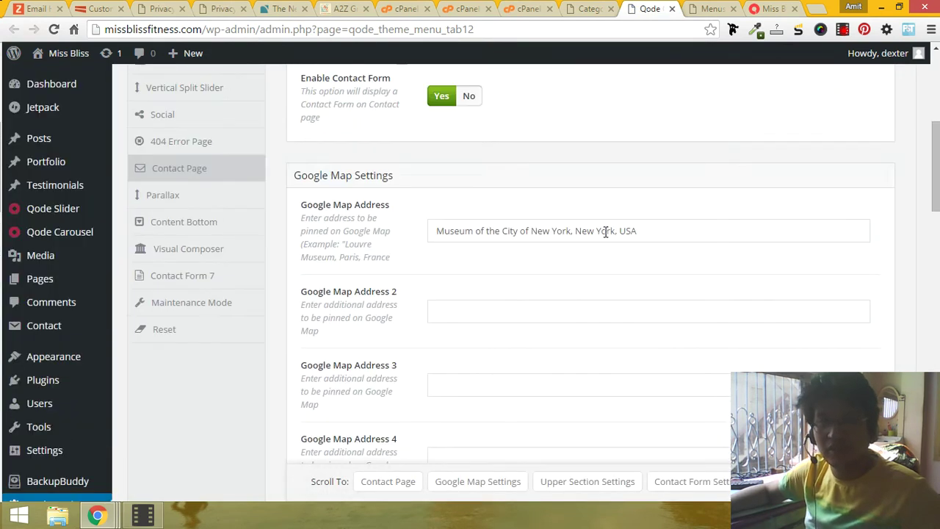
# Step: Check the live Contact page, then return to the Contact Page settings
pyautogui.click(766, 9)
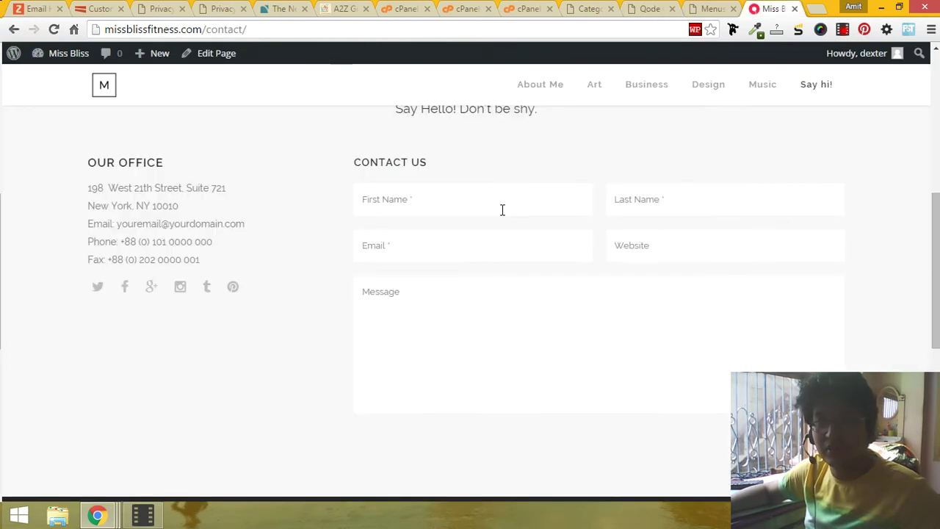
pyautogui.scroll(5, 502, 210)
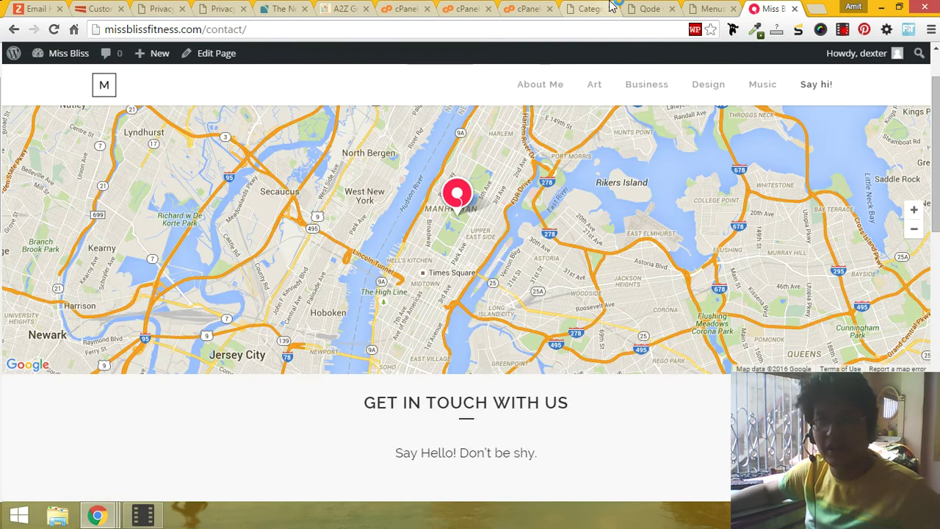
pyautogui.click(587, 9)
pyautogui.click(636, 13)
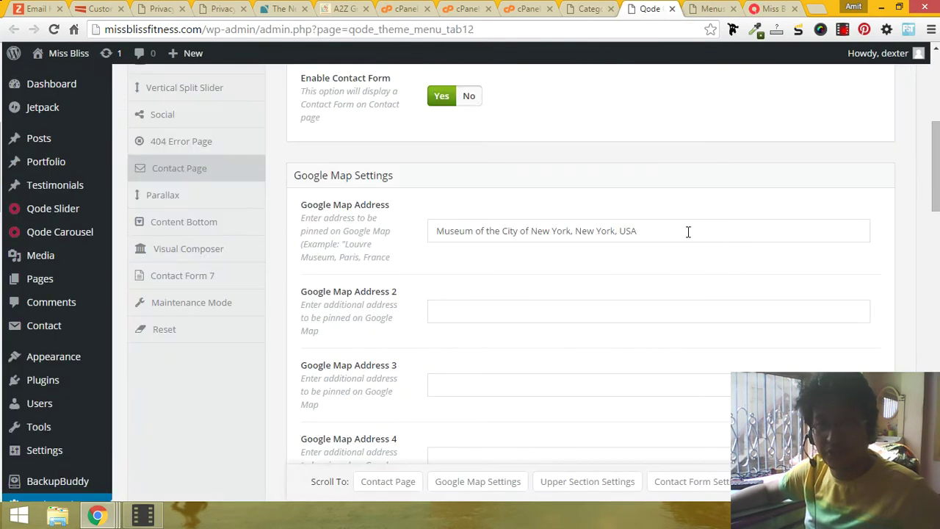
pyautogui.scroll(-15, 660, 239)
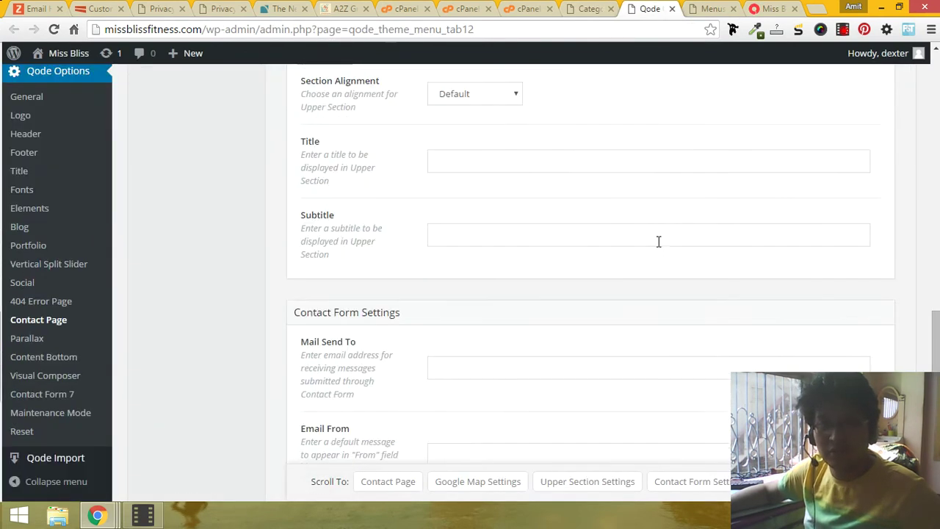
pyautogui.scroll(-2, 657, 241)
pyautogui.scroll(1, 656, 241)
pyautogui.click(449, 152)
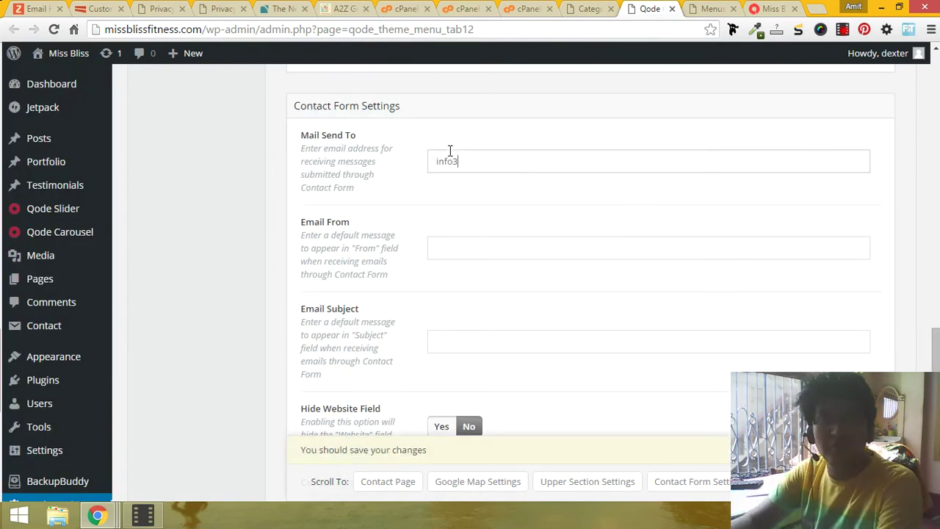
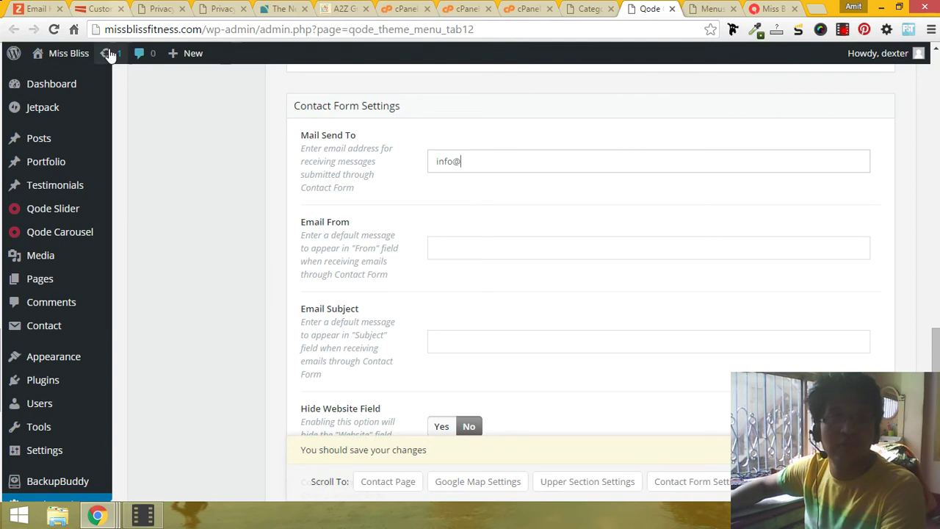
pyautogui.moveTo(108, 30); pyautogui.dragTo(189, 30)
pyautogui.hotkey('ctrl', 'x')
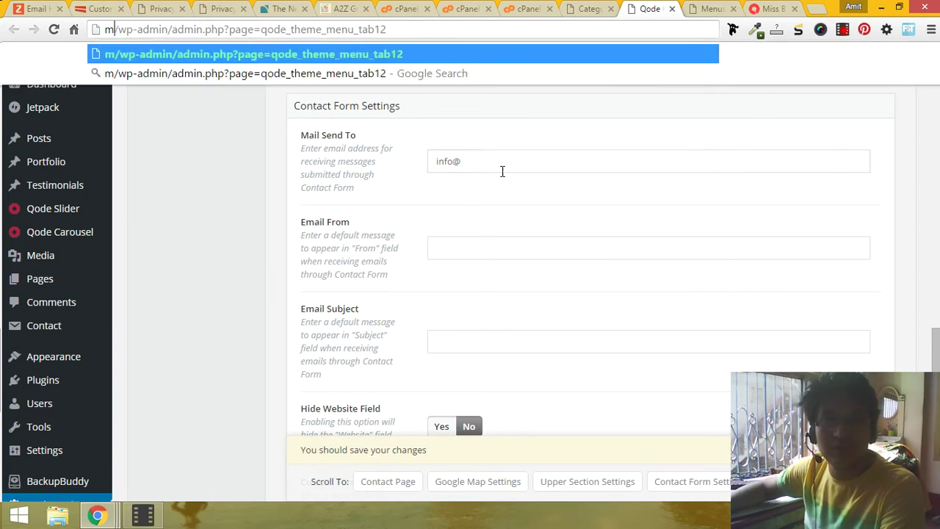
pyautogui.click(503, 161)
pyautogui.hotkey('ctrl', 'v')
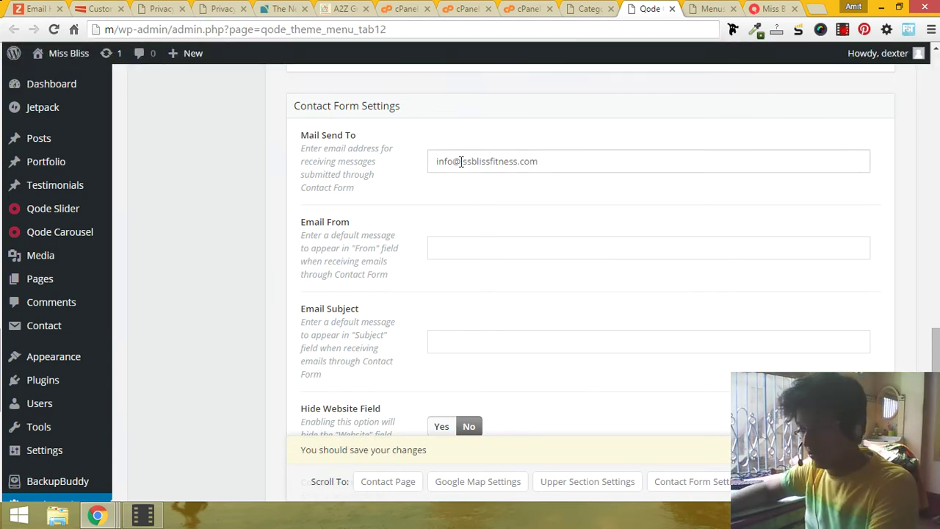
pyautogui.click(460, 161)
pyautogui.write('miss')
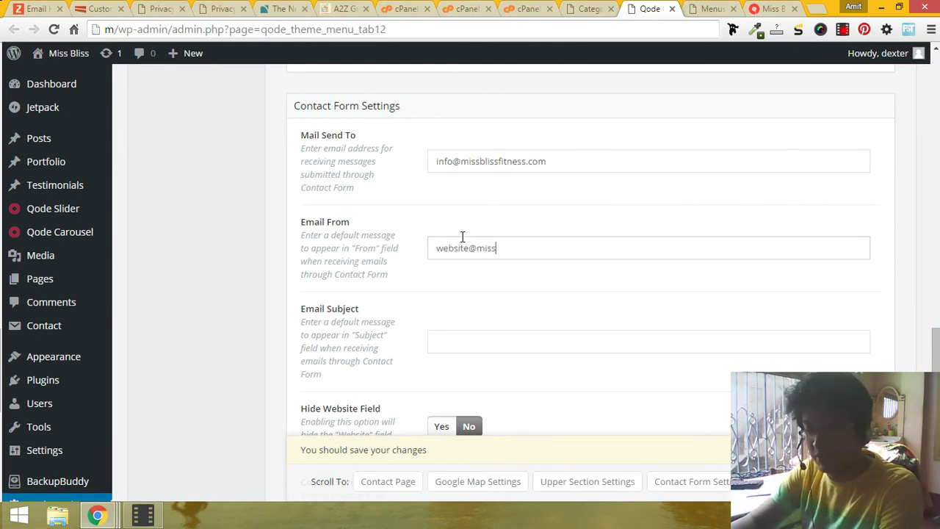
pyautogui.write('itness.com')
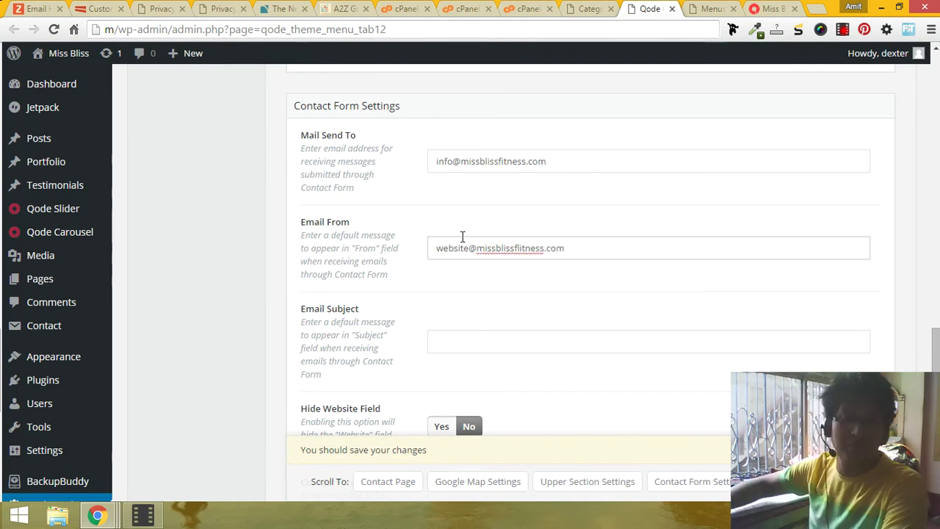
pyautogui.scroll(-4, 462, 237)
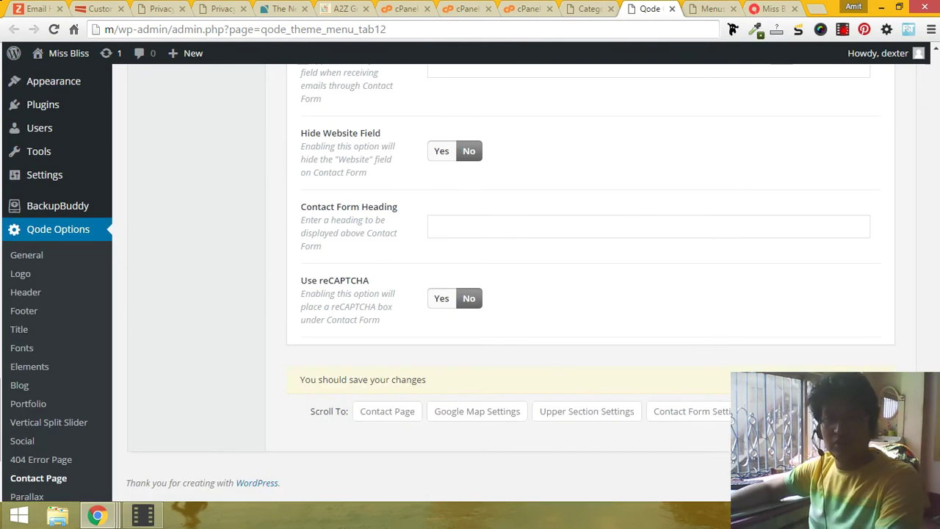
pyautogui.hotkey('ctrl', 's')
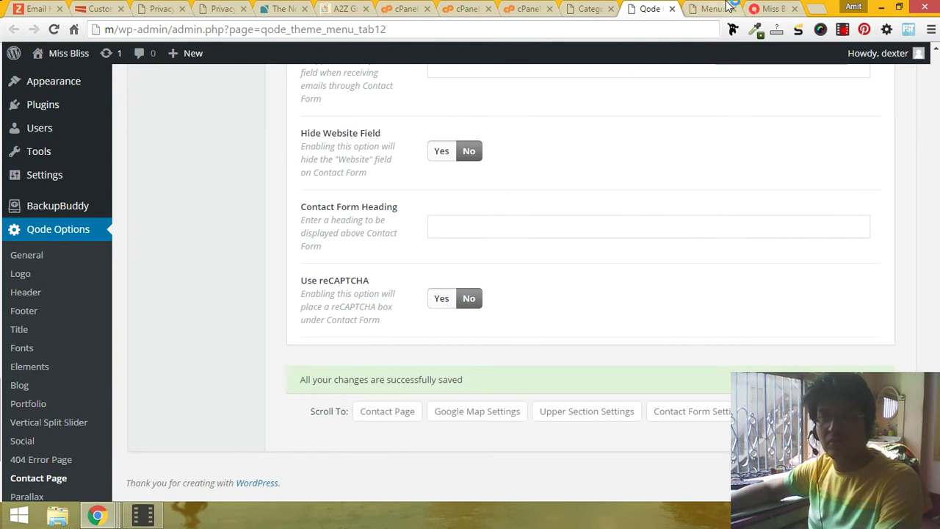
pyautogui.hotkey('ctrl', 'Tab')
pyautogui.hotkey('ctrl', 'Tab')
# Step: Select the Our Office details on the live Contact page and open its Edit Page in a new tab
pyautogui.scroll(-4, 620, 312)
pyautogui.scroll(3, 514, 294)
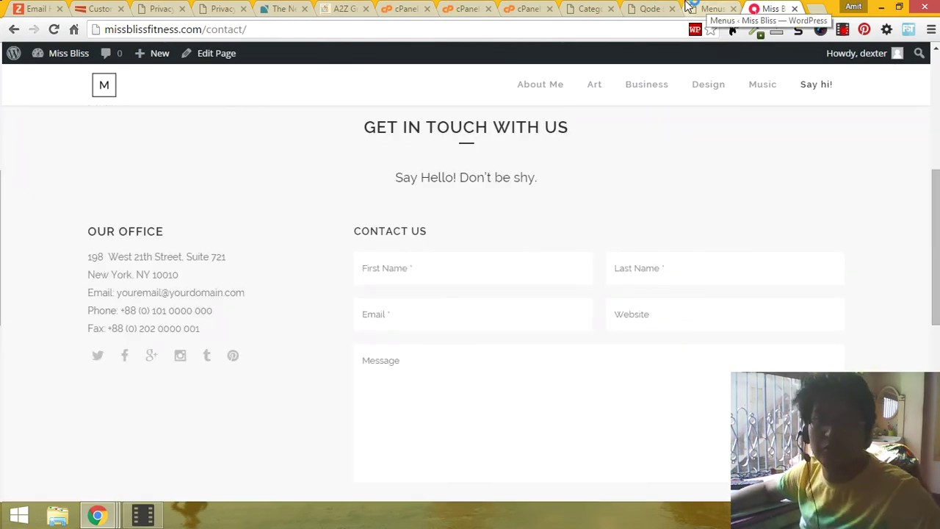
pyautogui.moveTo(64, 254); pyautogui.dragTo(215, 321)
pyautogui.middleClick(227, 57)
pyautogui.rightClick(229, 54)
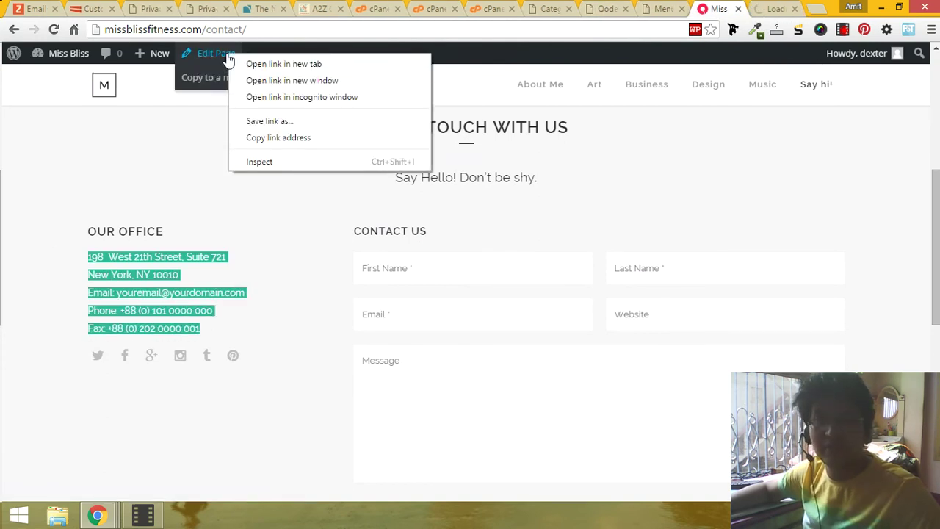
pyautogui.hotkey('ctrl', 'Tab')
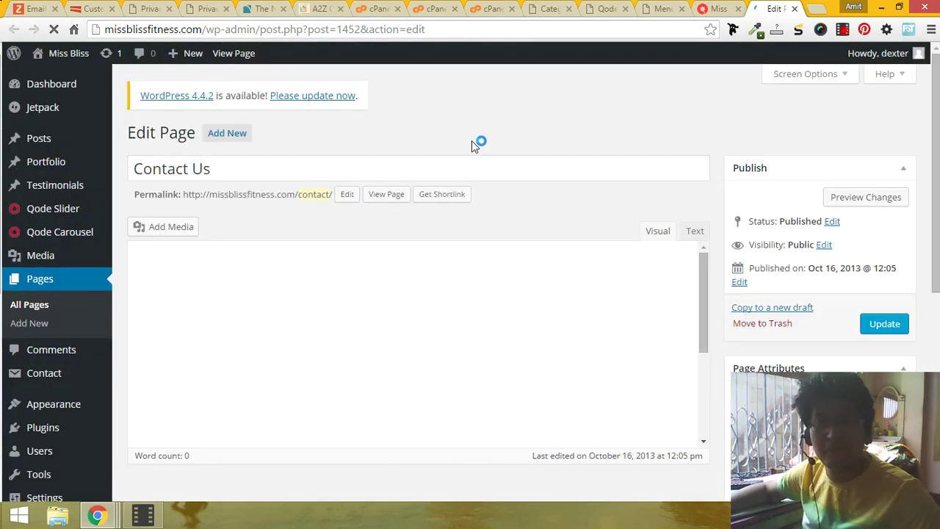
pyautogui.scroll(-3, 462, 190)
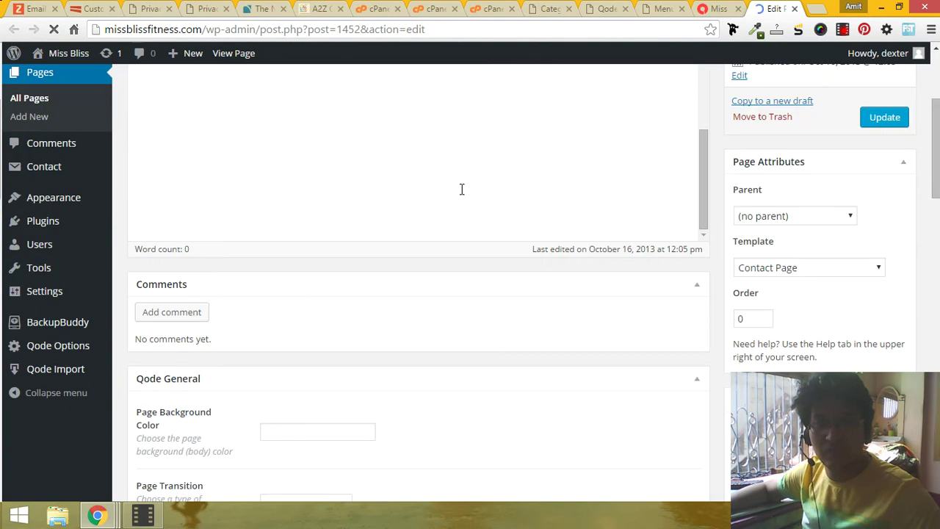
pyautogui.scroll(3, 462, 189)
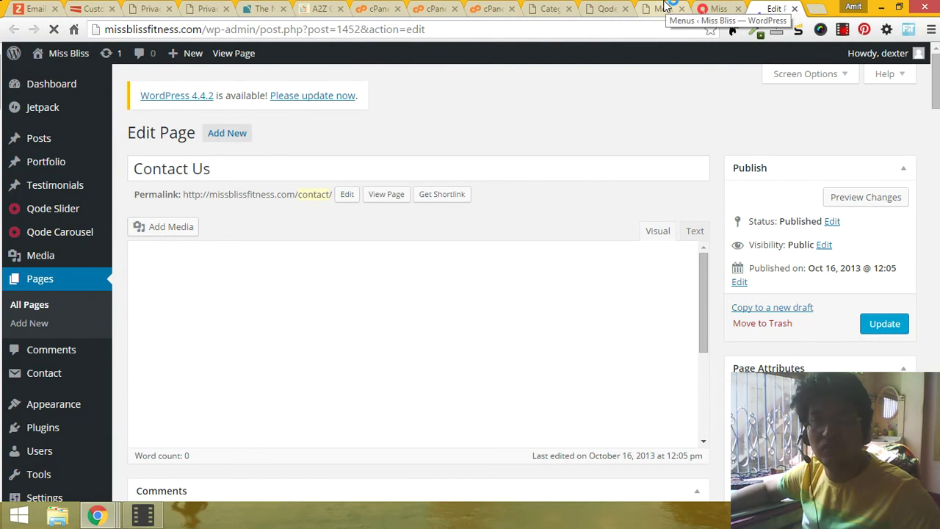
pyautogui.click(724, 8)
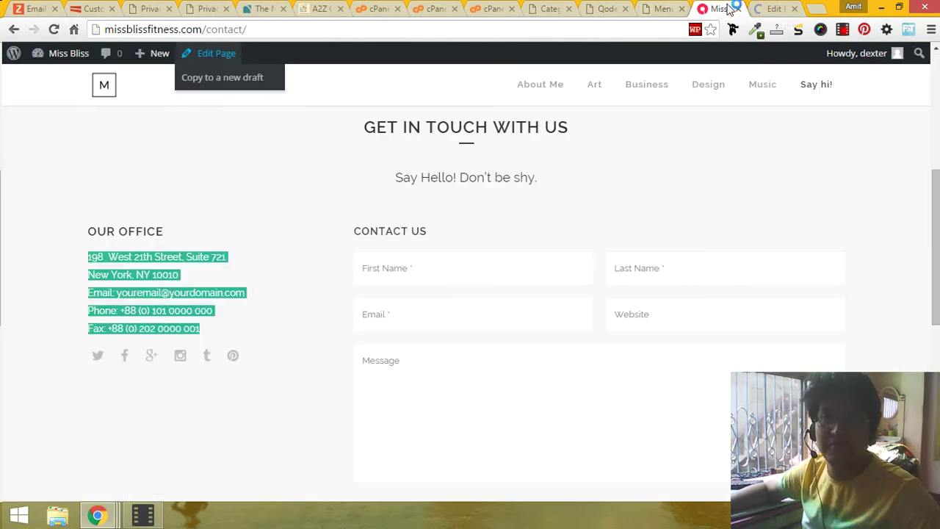
pyautogui.click(772, 9)
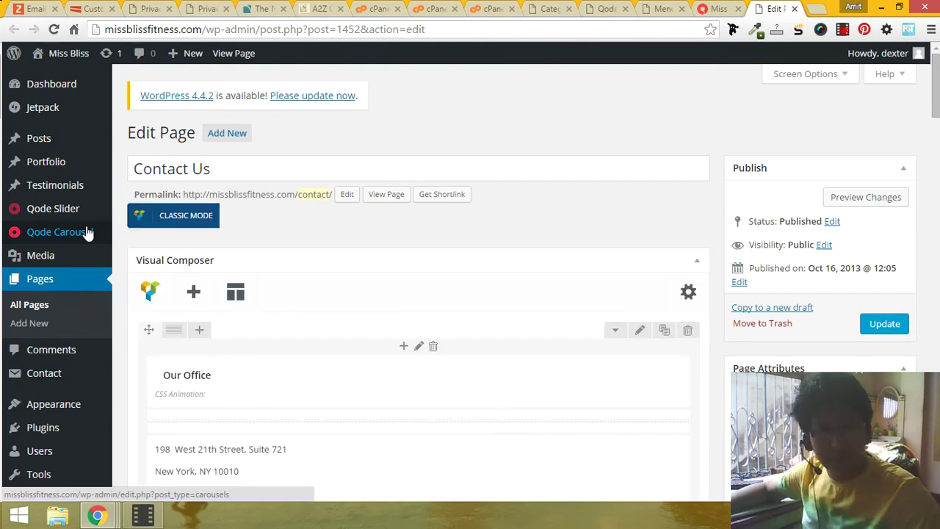
pyautogui.scroll(-3, 141, 242)
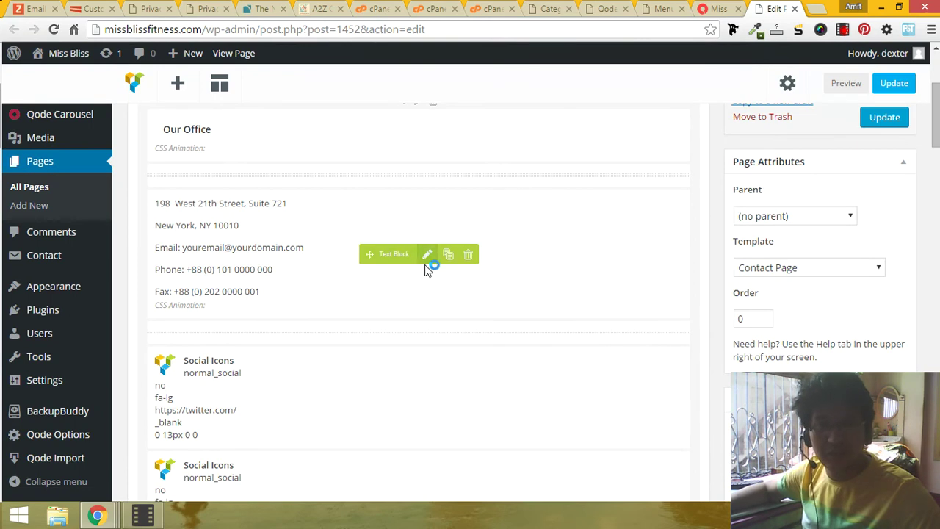
pyautogui.click(425, 261)
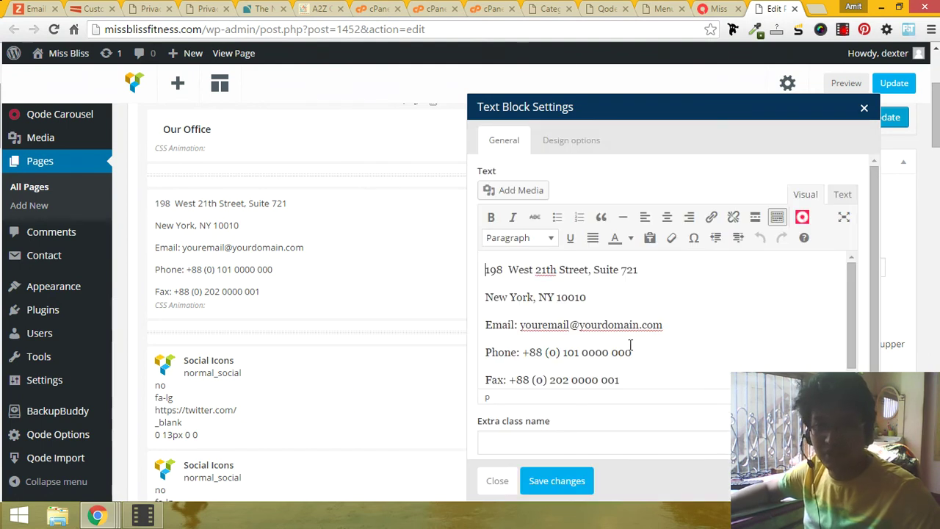
pyautogui.doubleClick(586, 330)
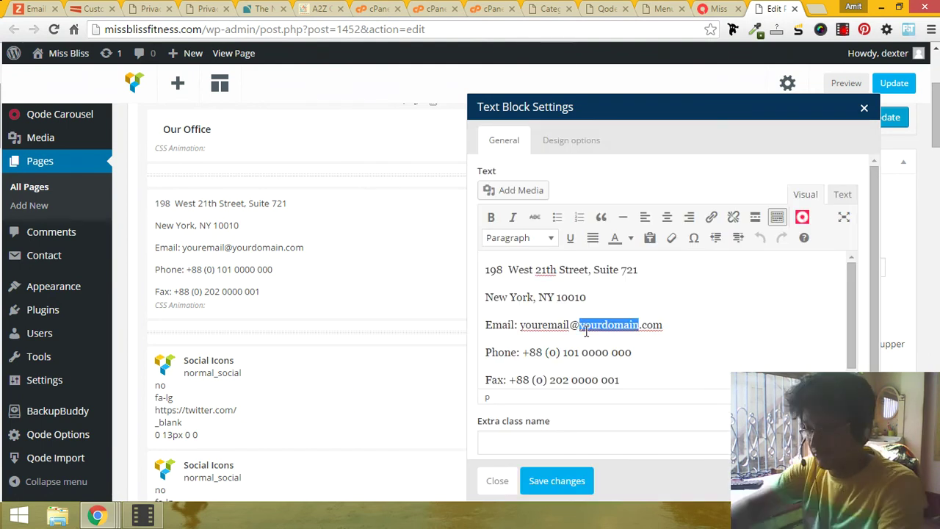
pyautogui.write('missblissfitness')
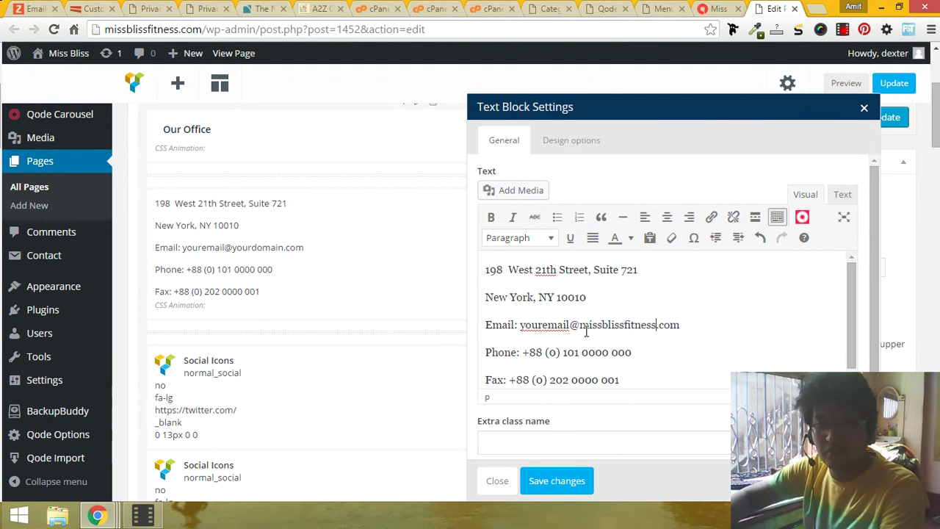
pyautogui.scroll(-2, 586, 332)
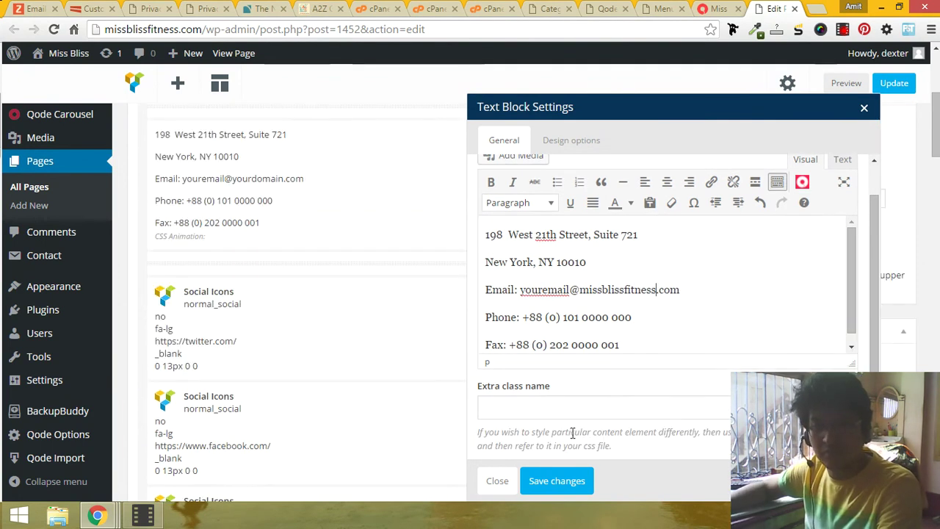
pyautogui.click(558, 470)
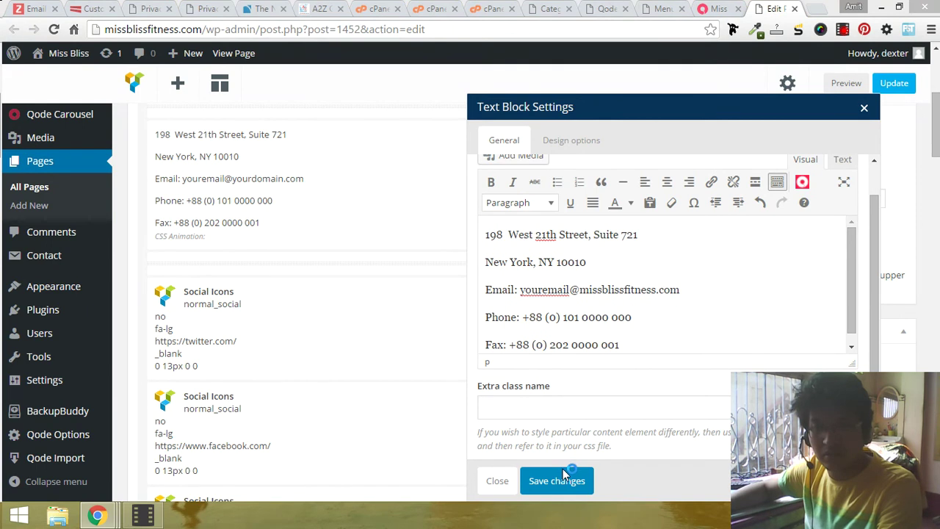
pyautogui.click(590, 480)
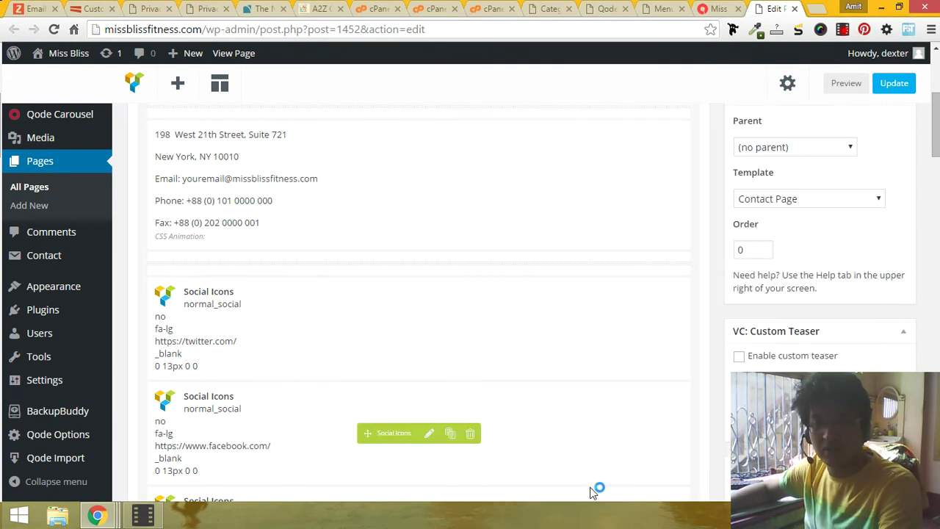
pyautogui.scroll(-1, 260, 256)
pyautogui.scroll(-2, 261, 256)
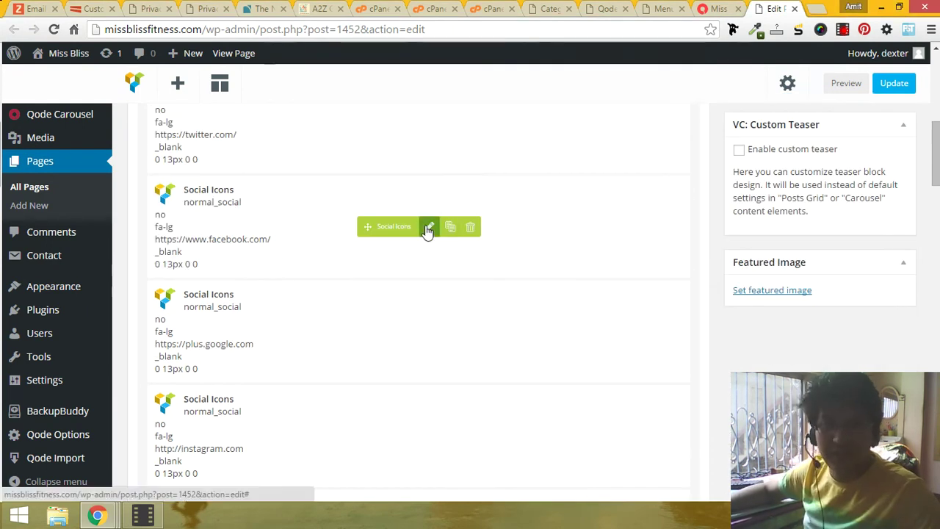
# Step: Update the Contact Us page and check the change on the live Contact page
pyautogui.click(893, 83)
pyautogui.click(714, 9)
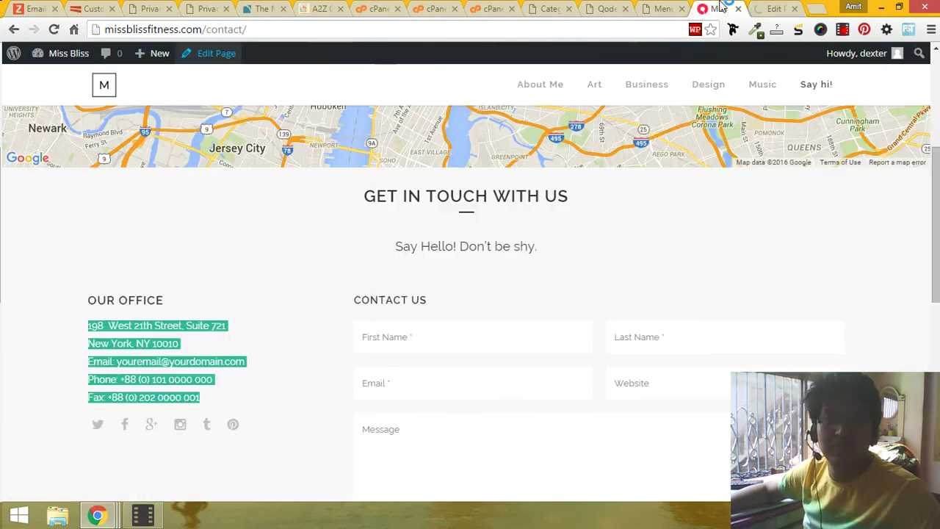
pyautogui.scroll(-2, 444, 416)
pyautogui.scroll(3, 444, 416)
pyautogui.scroll(-6, 444, 416)
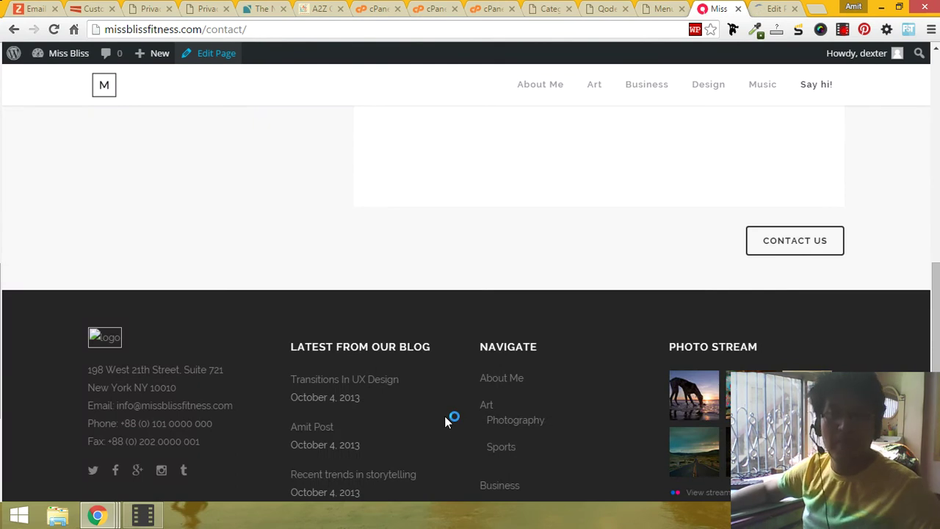
pyautogui.scroll(8, 602, 132)
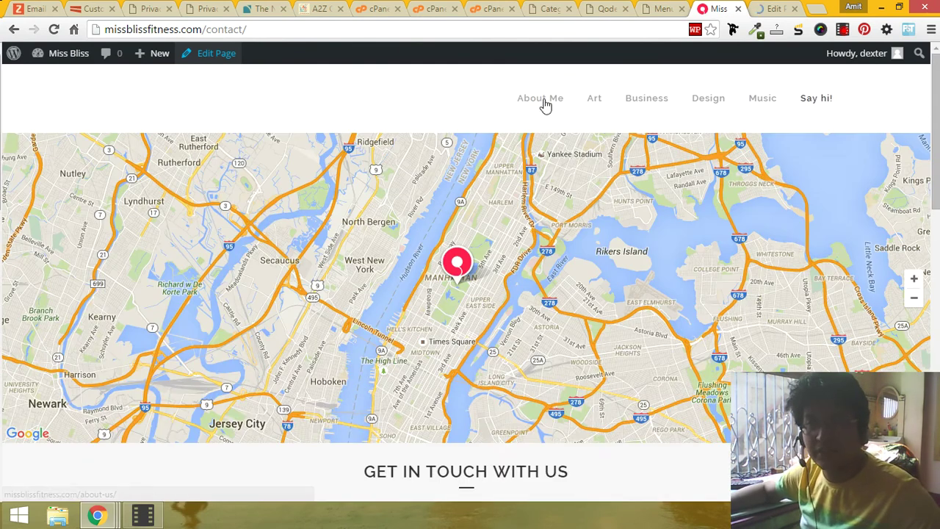
# Step: Open About Me, close the Menus tab, and open the page editors in background tabs
pyautogui.middleClick(544, 100)
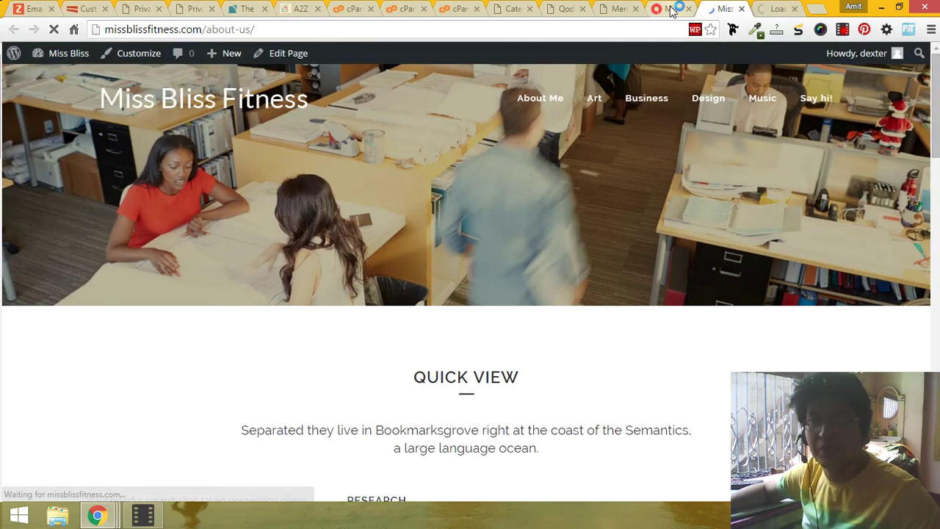
pyautogui.click(638, 9)
pyautogui.click(460, 137)
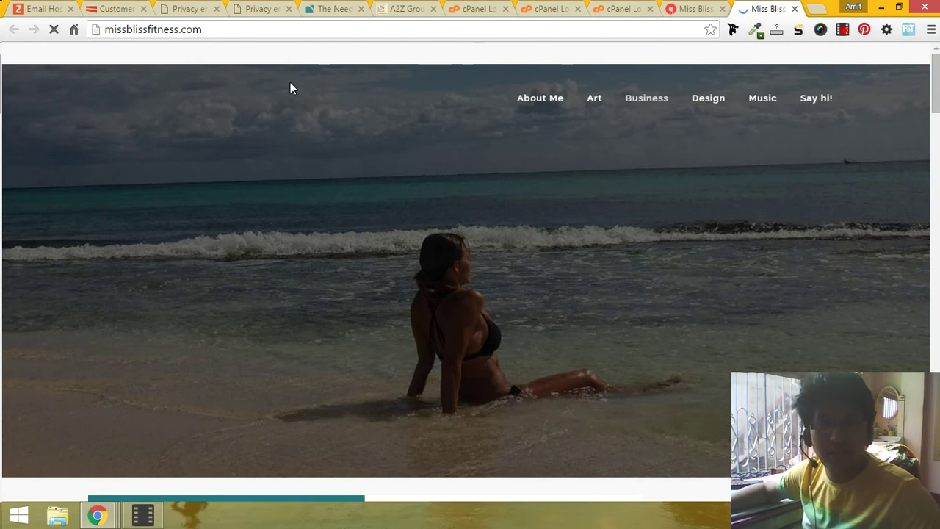
pyautogui.click(690, 8)
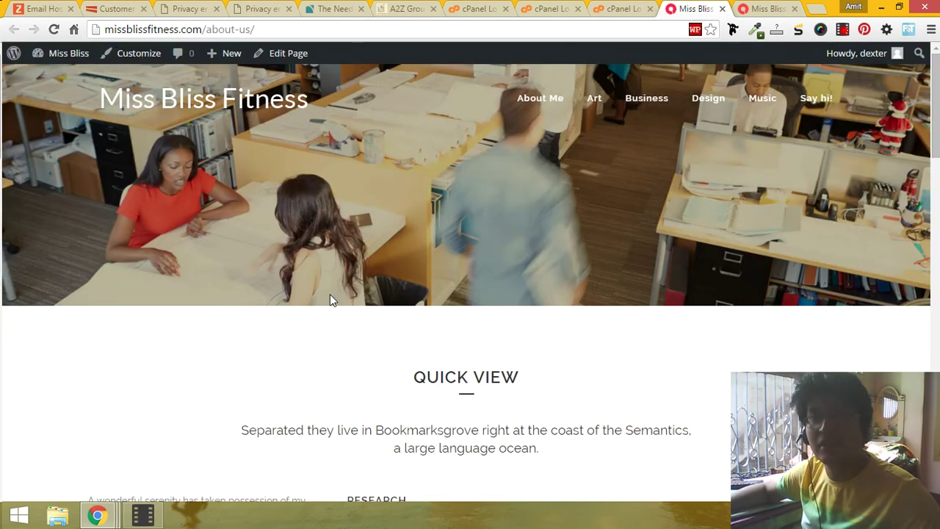
pyautogui.middleClick(286, 52)
pyautogui.hotkey('ctrl', 'Tab')
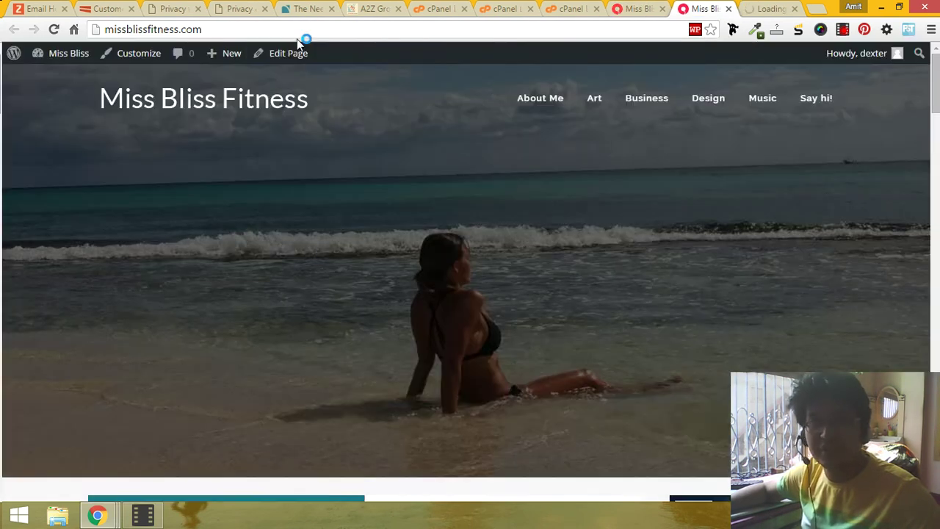
pyautogui.middleClick(272, 57)
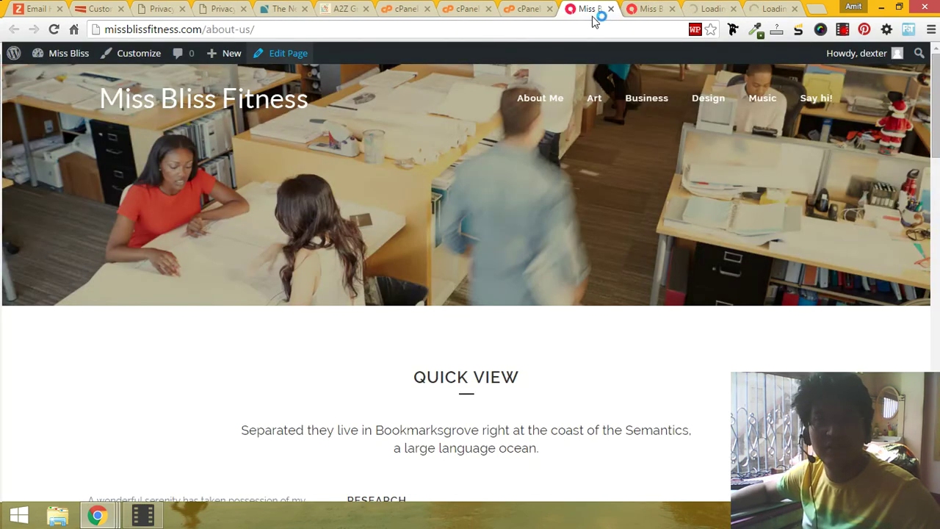
# Step: Check Title Height in the Home (600 px) and About Us (460 px) page editors
pyautogui.click(650, 8)
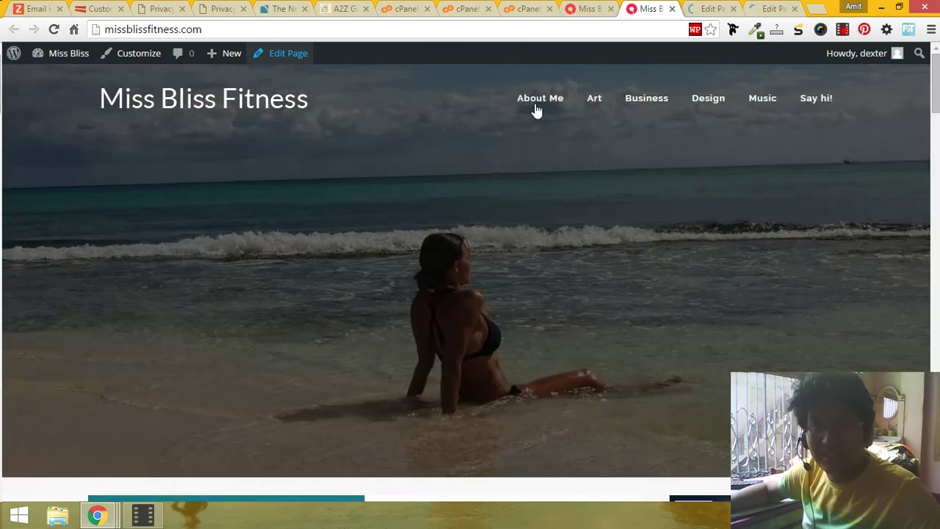
pyautogui.click(723, 7)
pyautogui.scroll(-20, 633, 172)
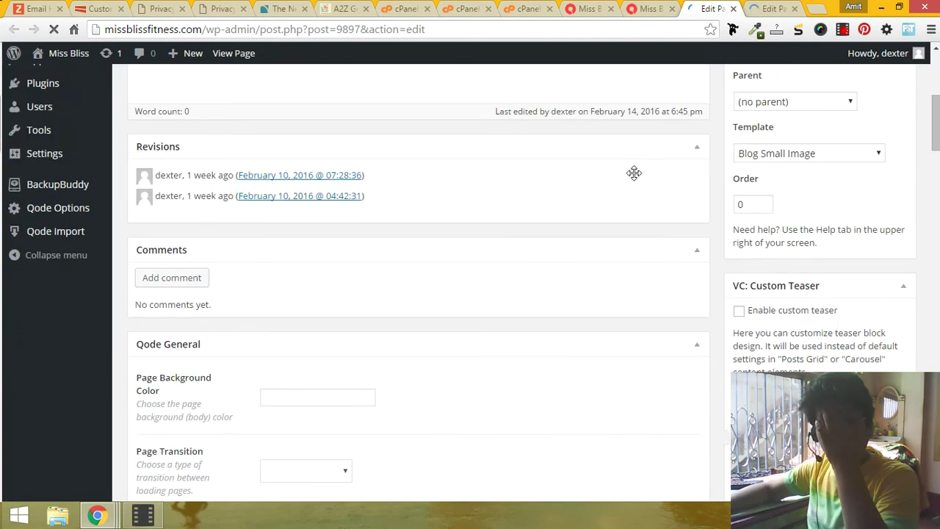
pyautogui.scroll(-4, 634, 172)
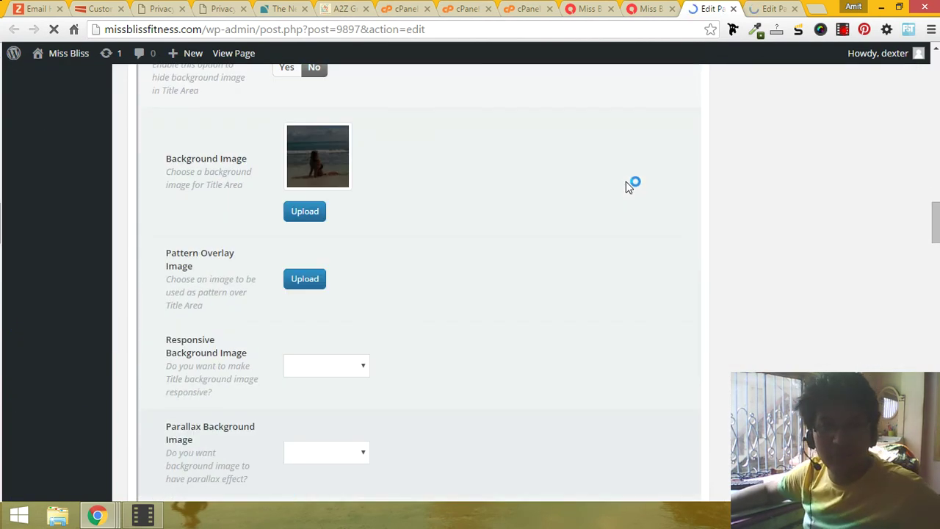
pyautogui.click(796, 7)
pyautogui.scroll(-20, 709, 235)
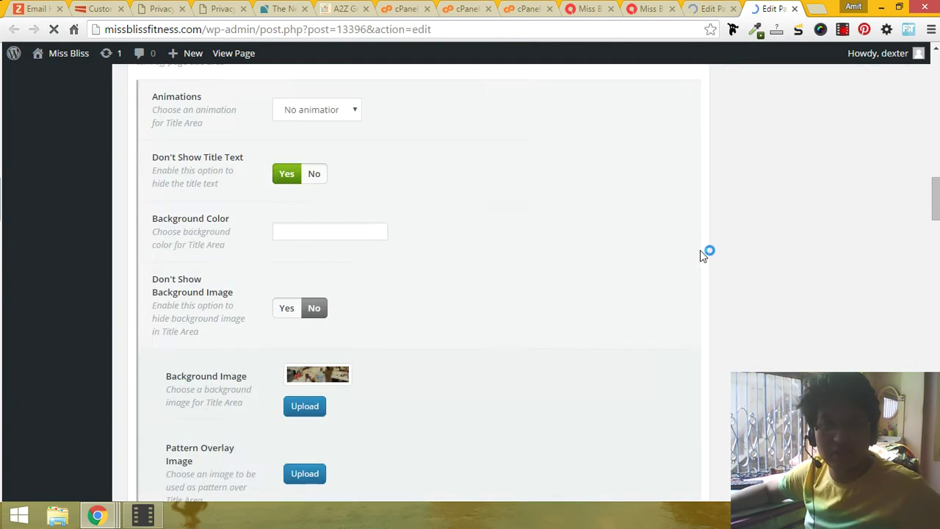
pyautogui.scroll(-1, 588, 235)
# Step: Recheck the Home editor, then cycle through the tabs back to the live About Me page
pyautogui.click(701, 8)
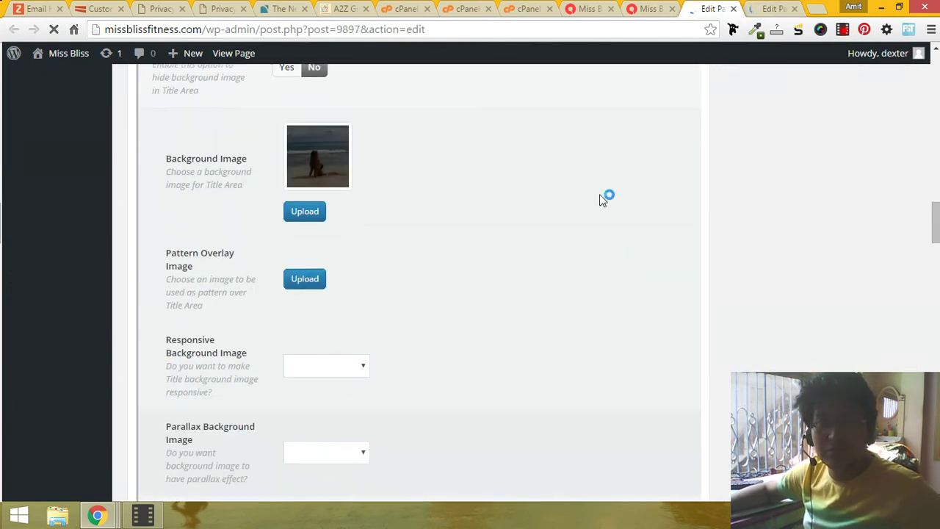
pyautogui.scroll(-4, 339, 374)
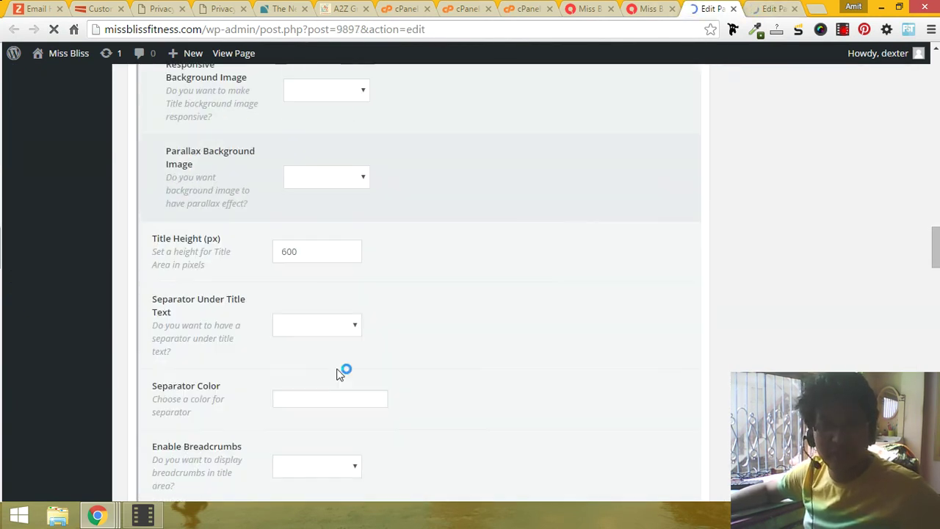
pyautogui.click(580, 6)
pyautogui.hotkey('ctrl', 'Tab')
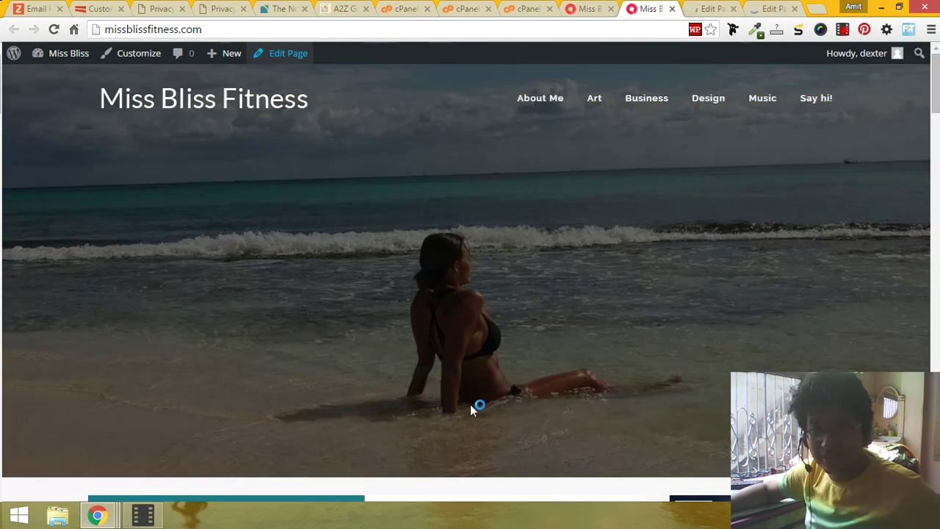
pyautogui.hotkey('ctrl', 'Tab')
pyautogui.hotkey('ctrl', 'Tab')
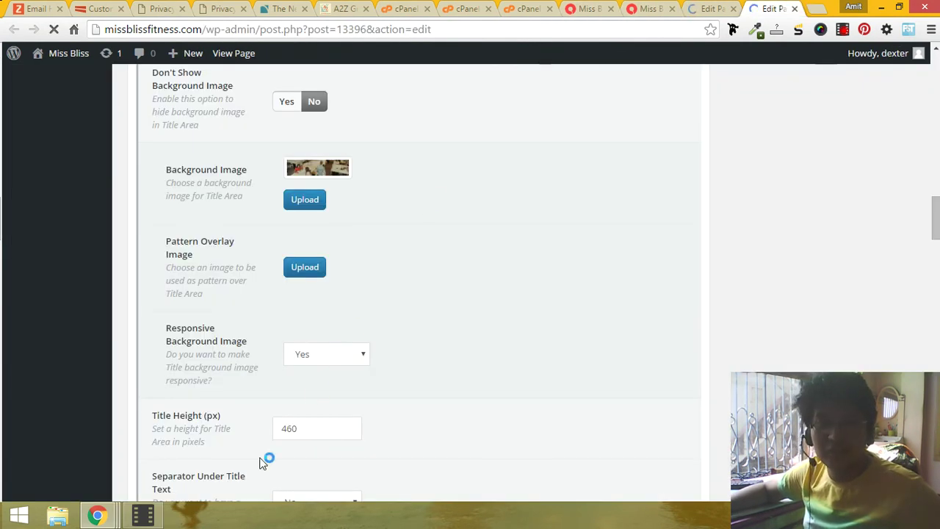
pyautogui.click(641, 8)
pyautogui.click(597, 6)
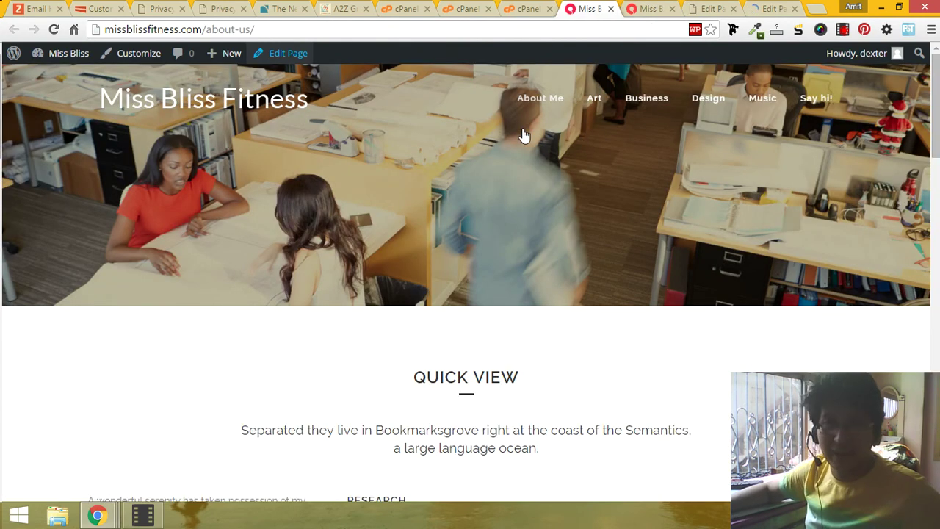
# Step: Open Appearance > Menus in a background tab from the live home page
pyautogui.moveTo(815, 97)
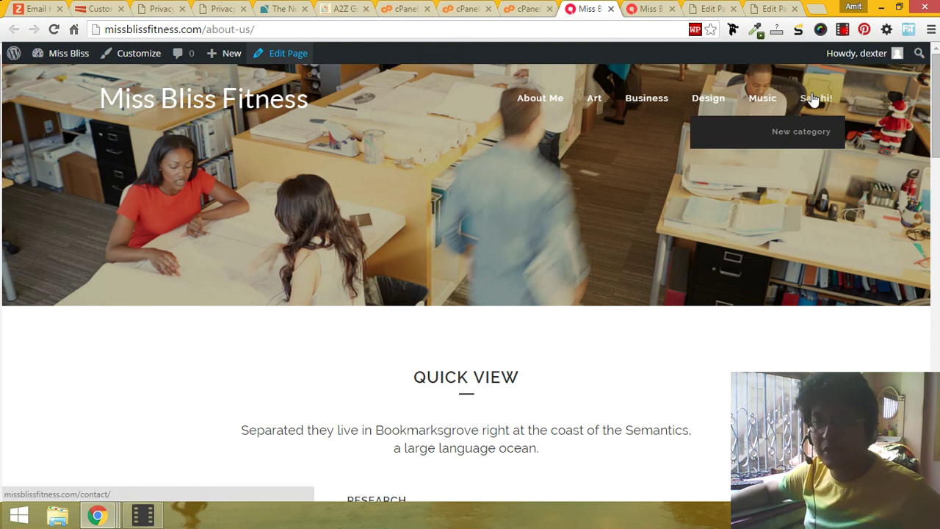
pyautogui.click(655, 8)
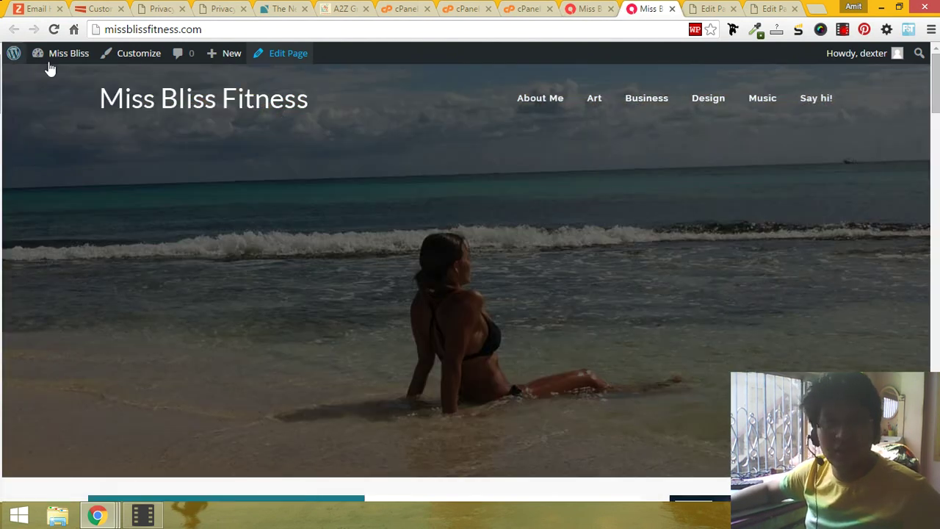
pyautogui.moveTo(59, 54)
pyautogui.middleClick(53, 137)
pyautogui.moveTo(814, 100)
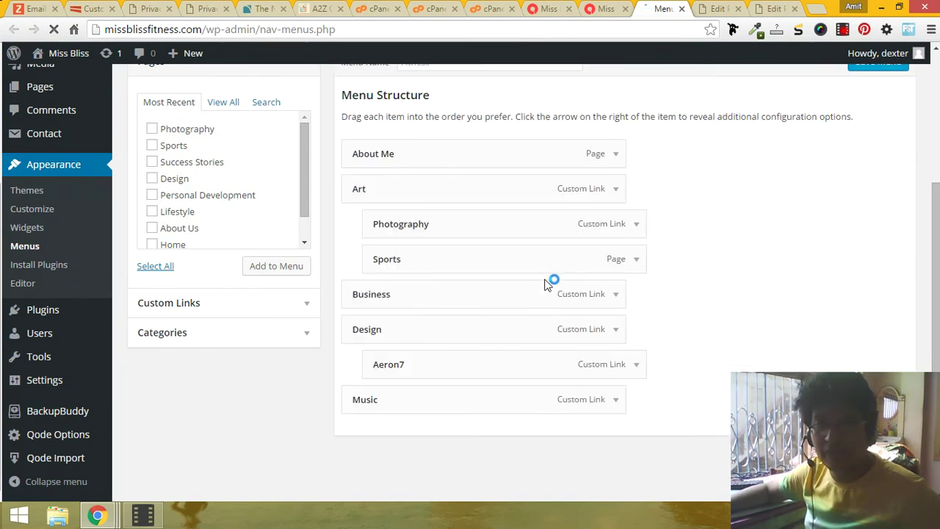
# Step: Remove the New category item from under Say hi! and save the Fitness menu
pyautogui.scroll(-3, 550, 280)
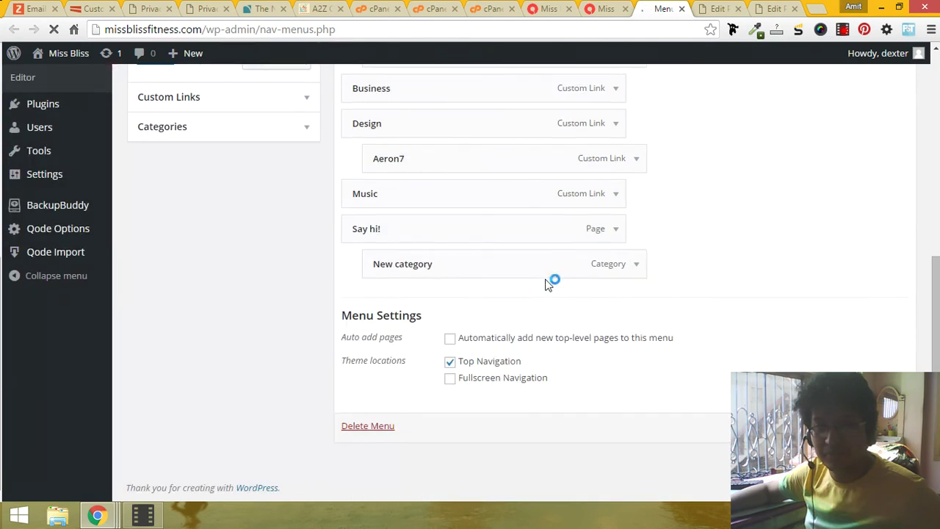
pyautogui.click(635, 264)
pyautogui.click(636, 265)
pyautogui.click(636, 264)
pyautogui.scroll(-4, 619, 278)
pyautogui.doubleClick(419, 346)
pyautogui.click(389, 346)
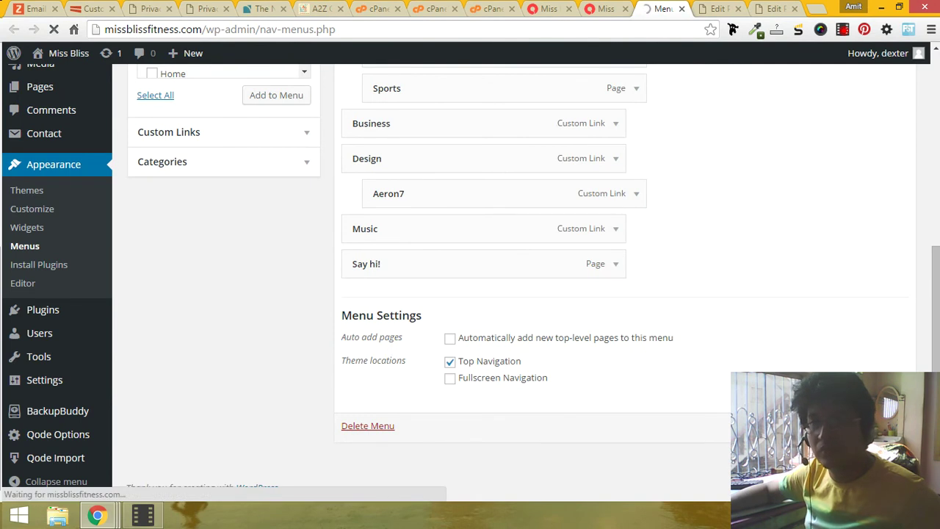
pyautogui.scroll(5, 797, 266)
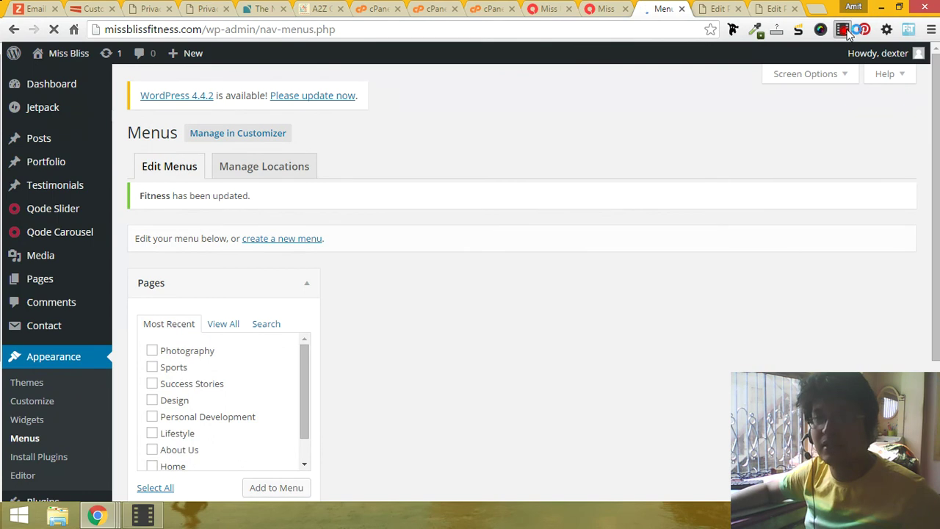
pyautogui.click(844, 30)
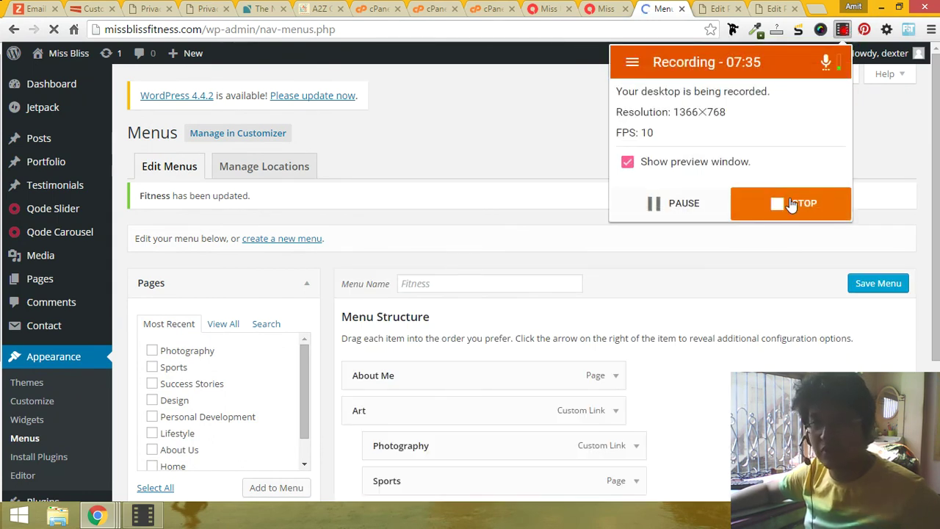